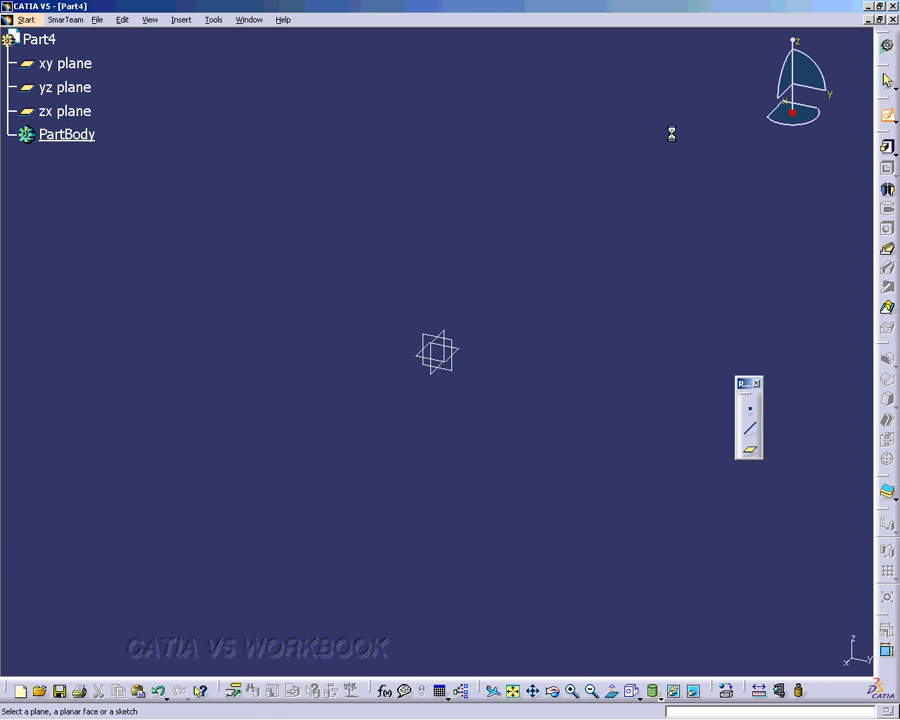
# Sketch a rectangle on the xy plane, constrain it to 7.25 by 4.25 in centred on the origin, and exit the sketch
pyautogui.click(90, 66)
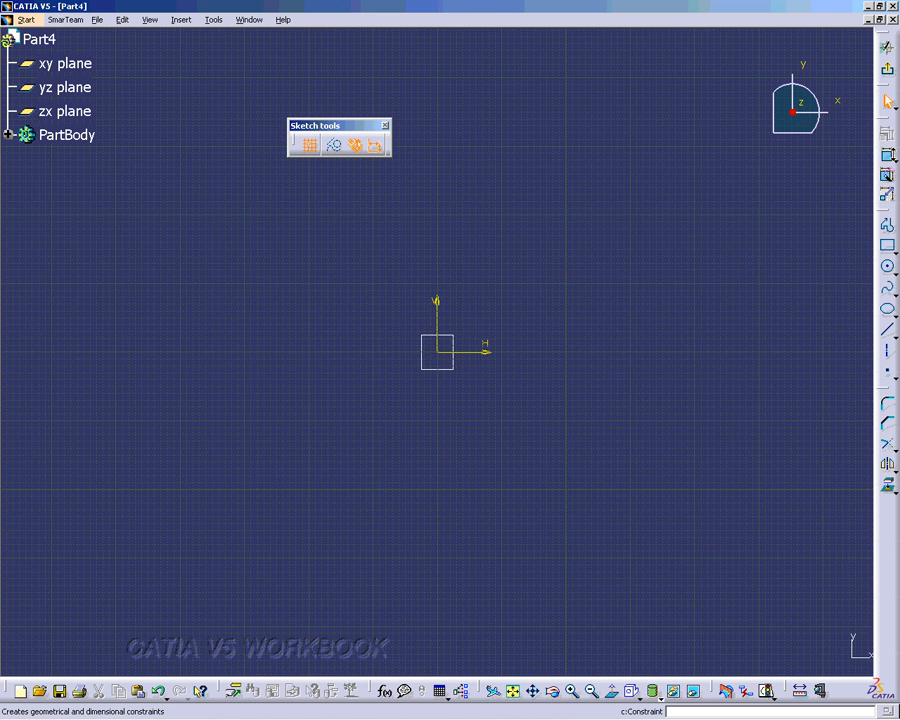
pyautogui.click(887, 245)
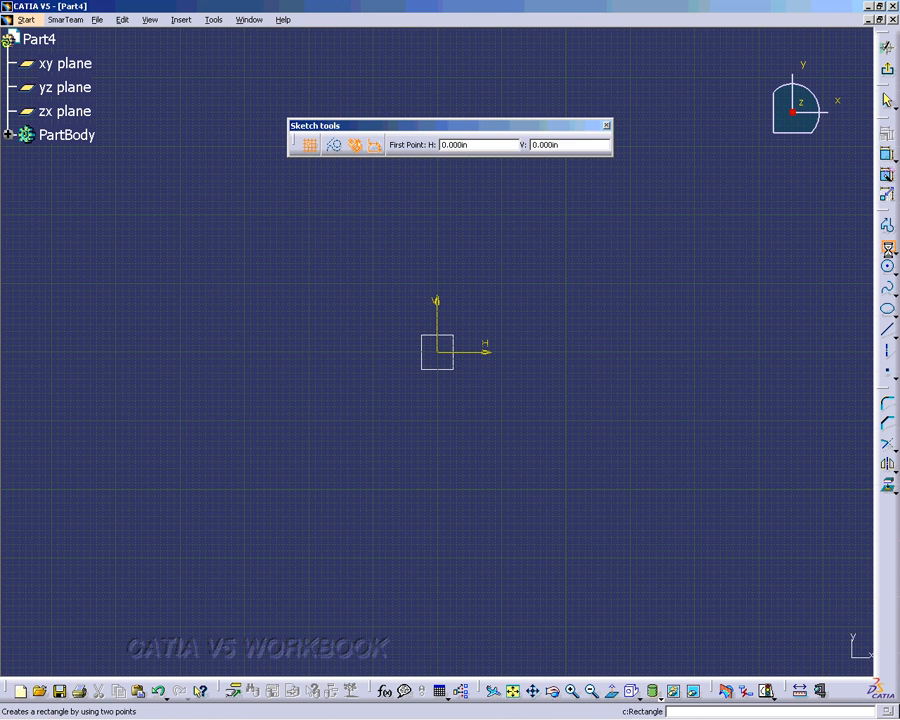
pyautogui.click(245, 215)
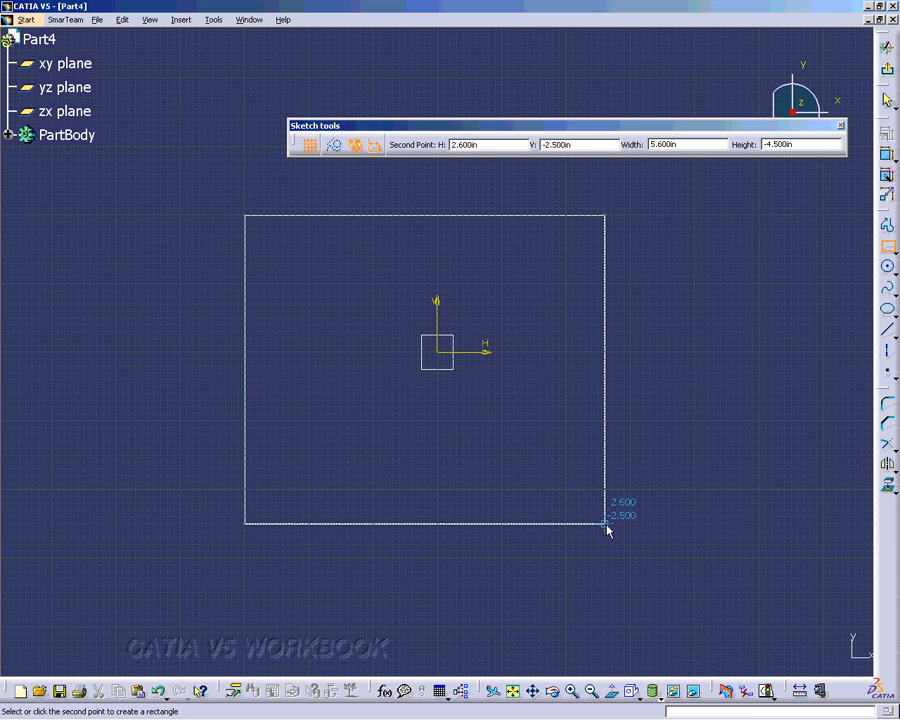
pyautogui.click(695, 489)
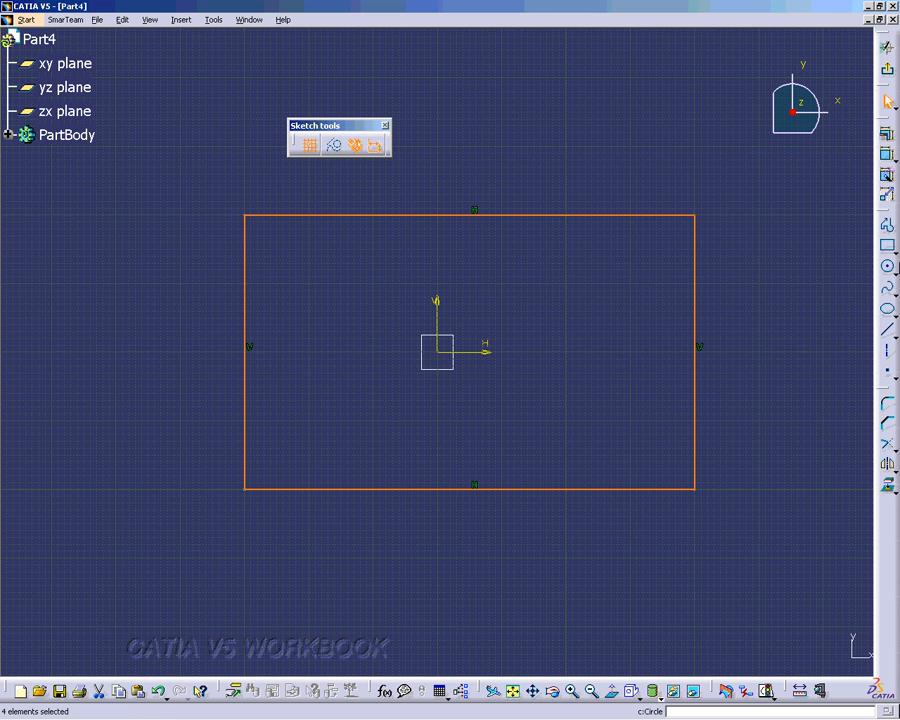
pyautogui.click(887, 155)
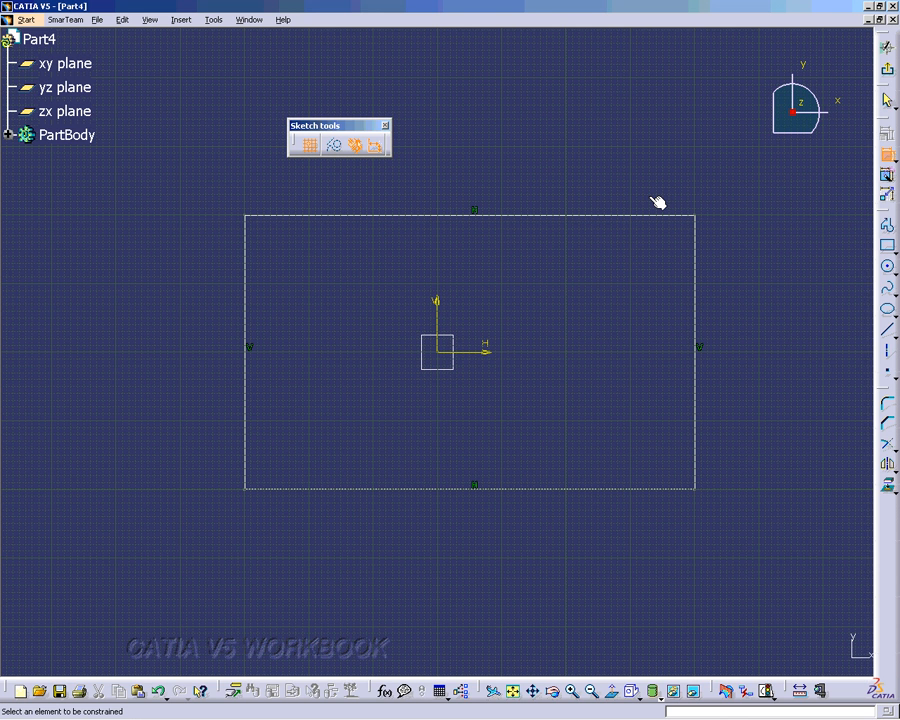
pyautogui.click(886, 47)
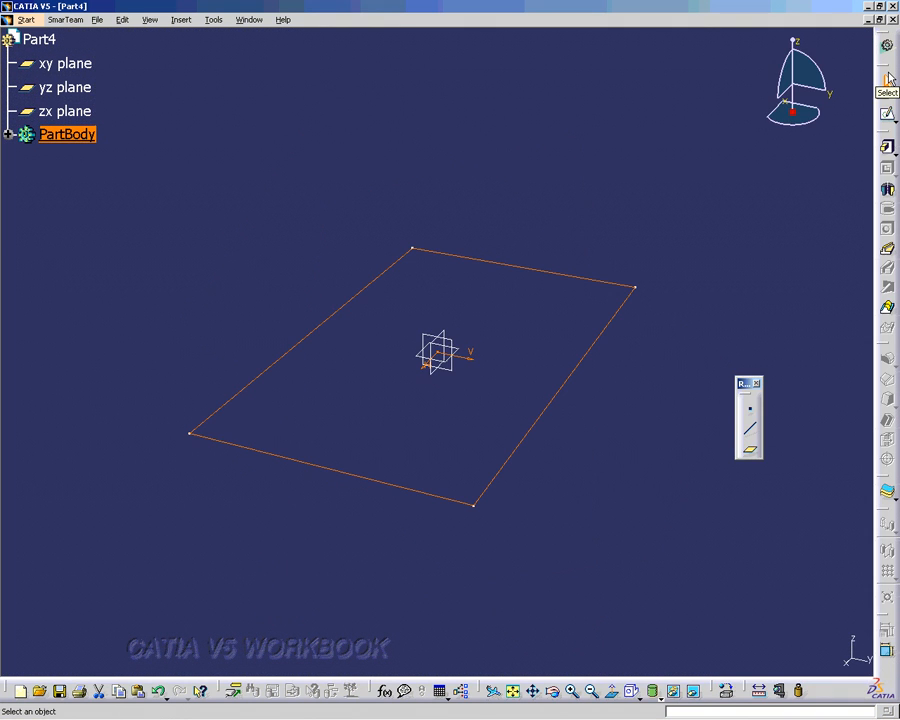
# Extrude the rectangle as a pad with a first limit of 1 in and a second limit of 0.2 in
pyautogui.click(886, 146)
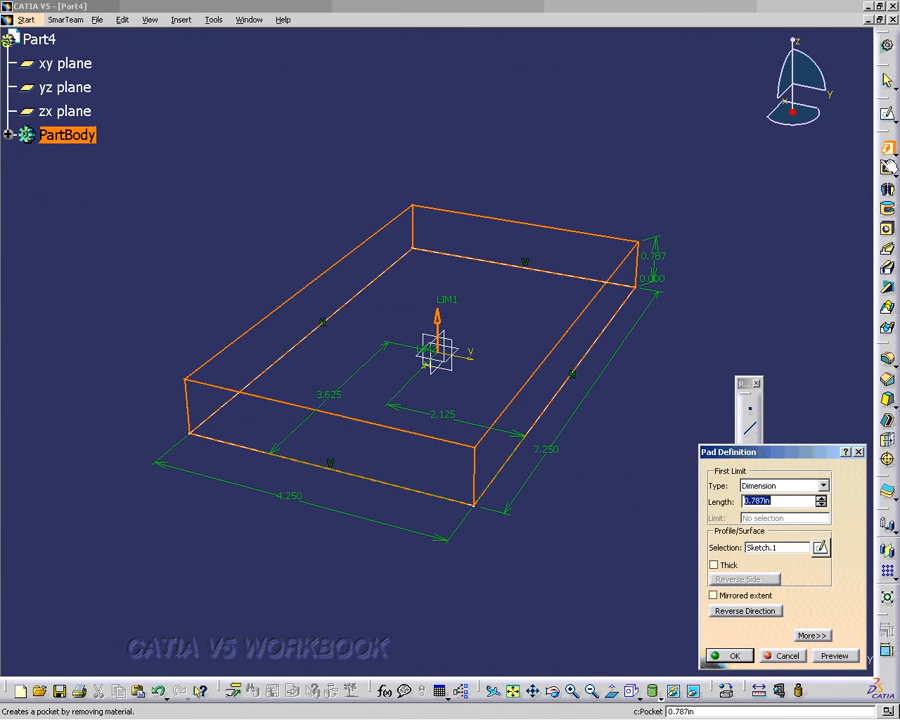
pyautogui.click(812, 635)
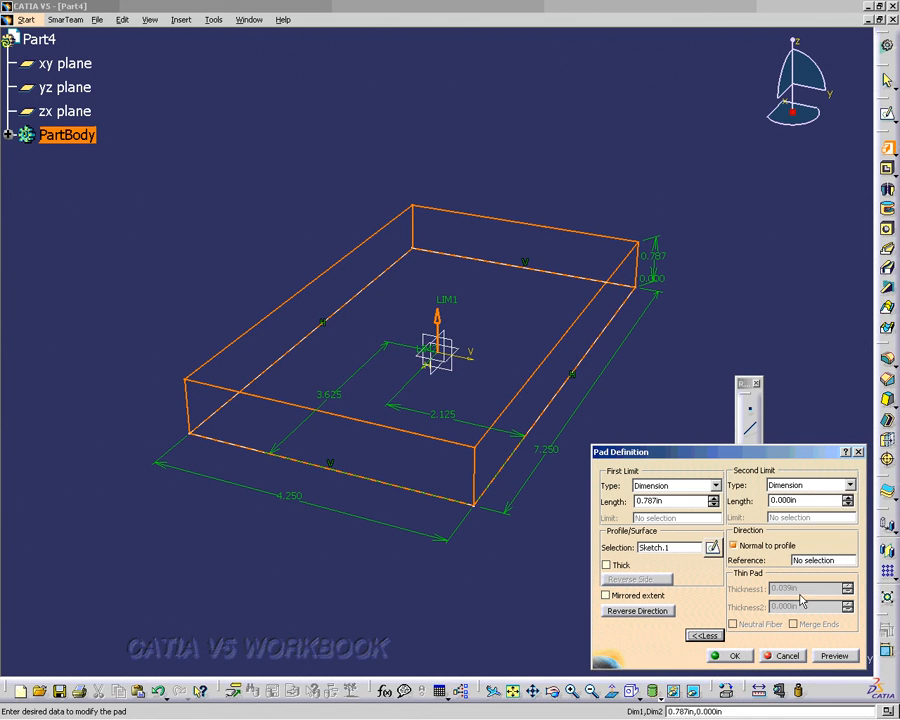
pyautogui.moveTo(667, 501); pyautogui.dragTo(580, 507)
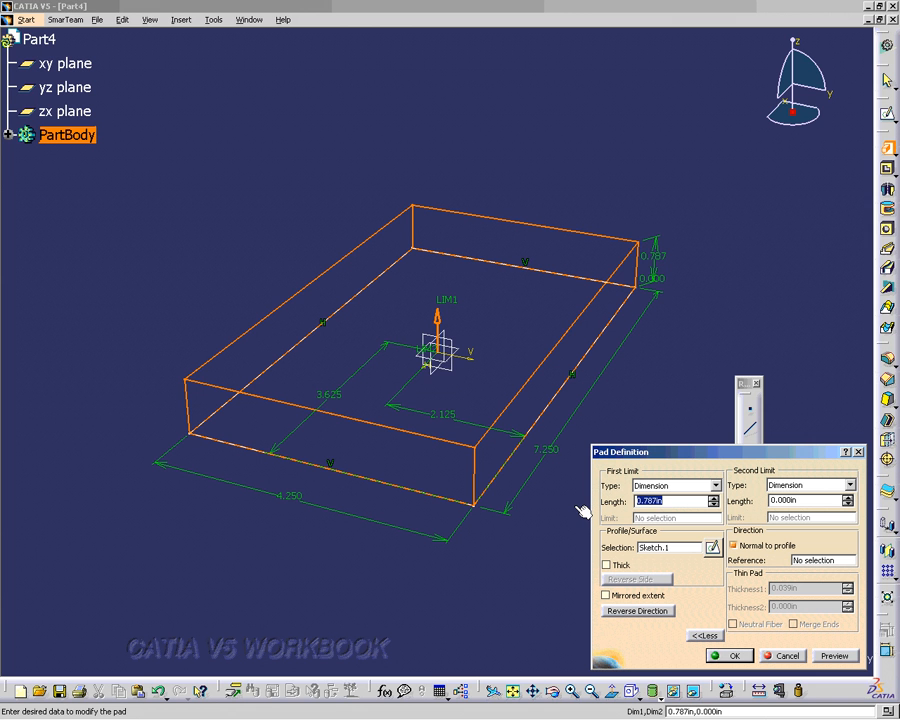
pyautogui.write('1')
pyautogui.press('Return')
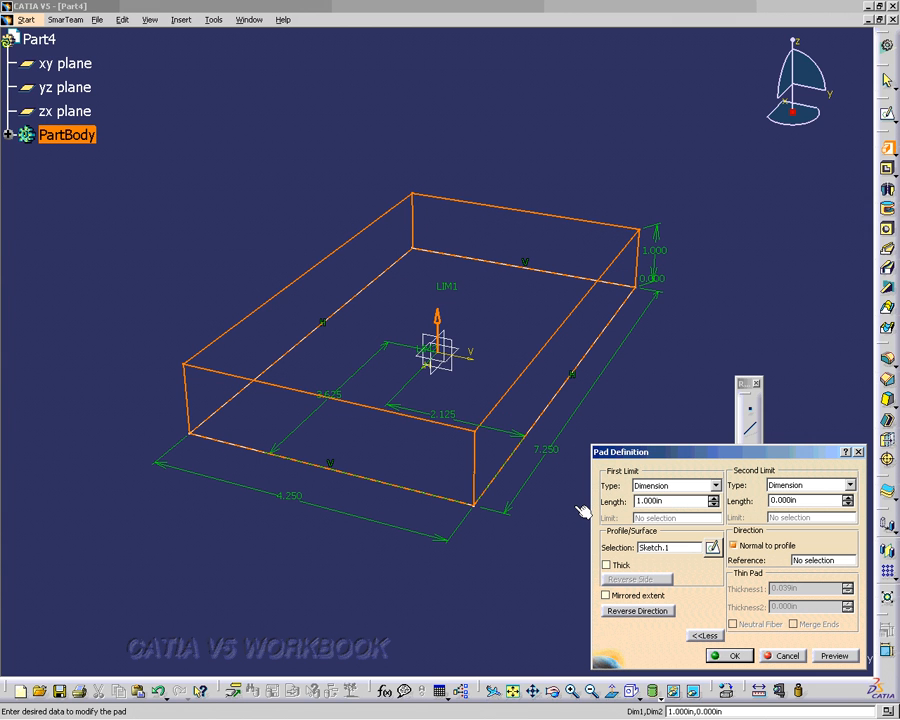
pyautogui.press('Tab')
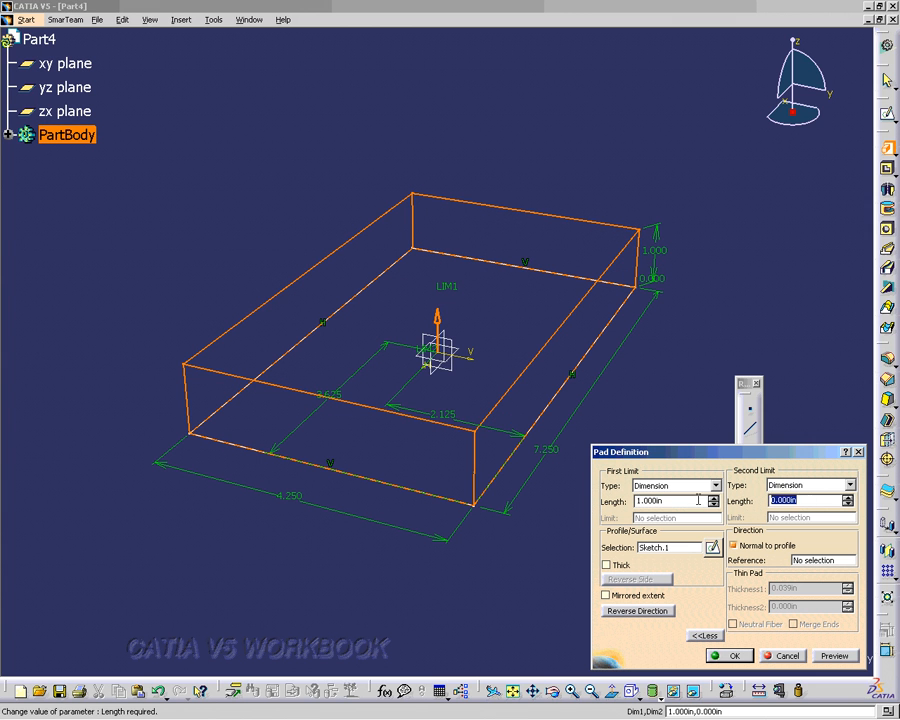
pyautogui.write('.2')
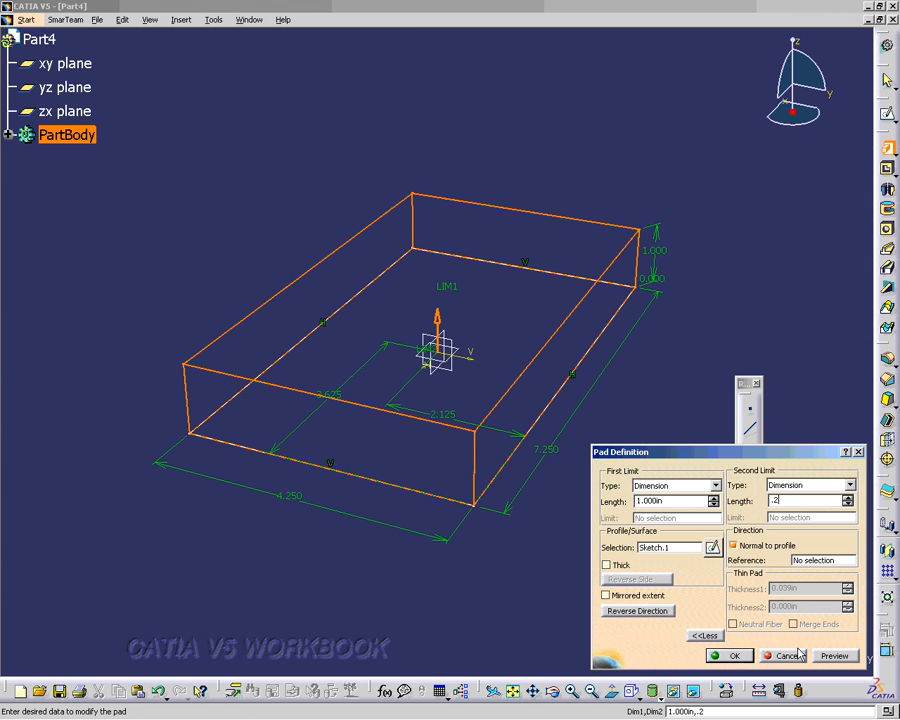
pyautogui.click(835, 657)
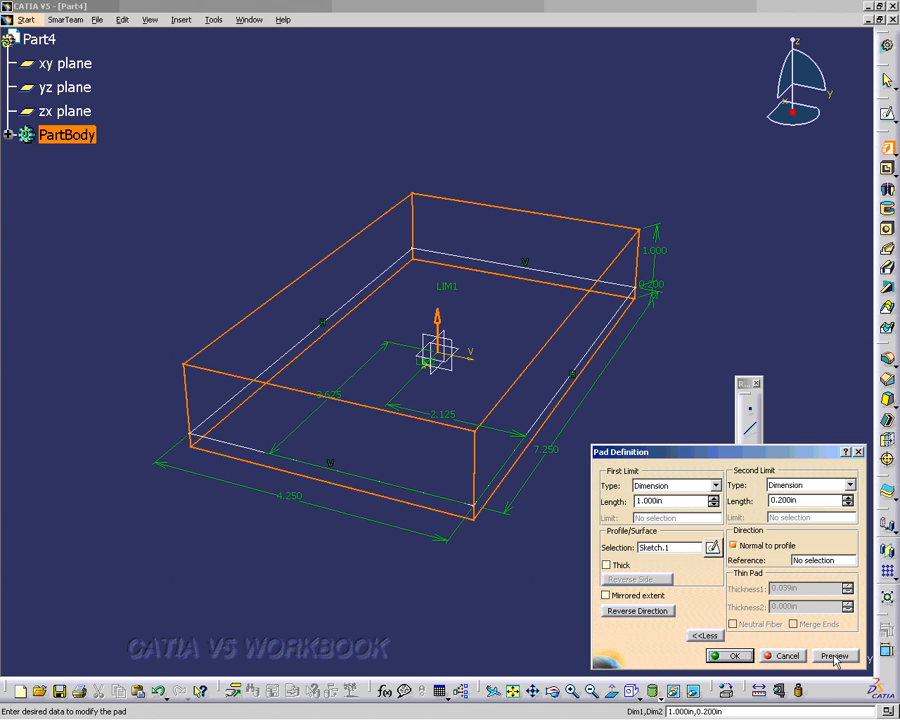
pyautogui.click(735, 656)
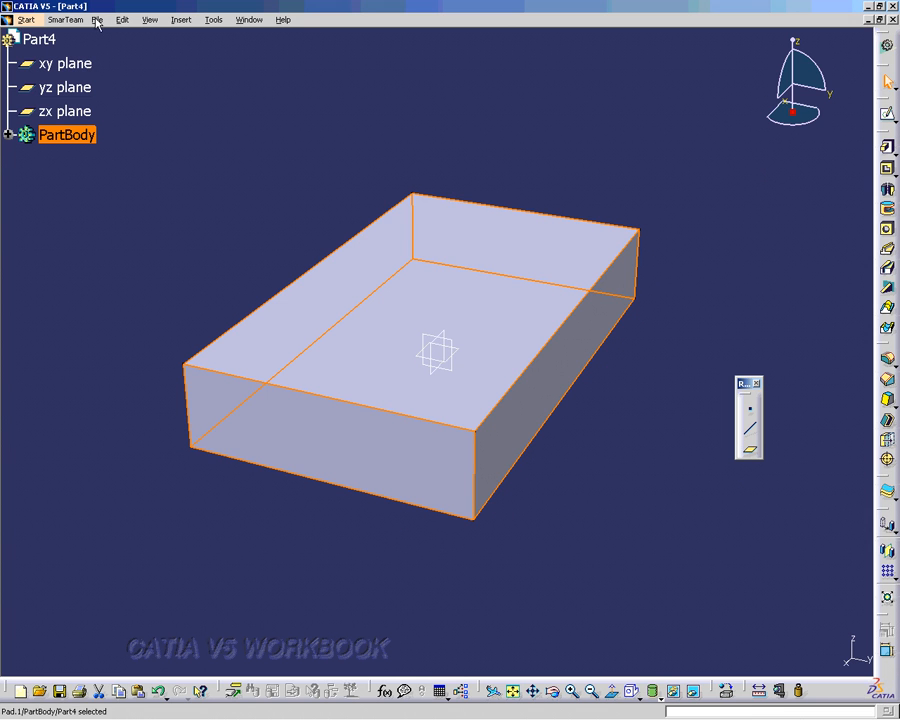
# Set both the part number and the name of the main body to Stock1
pyautogui.rightClick(50, 42)
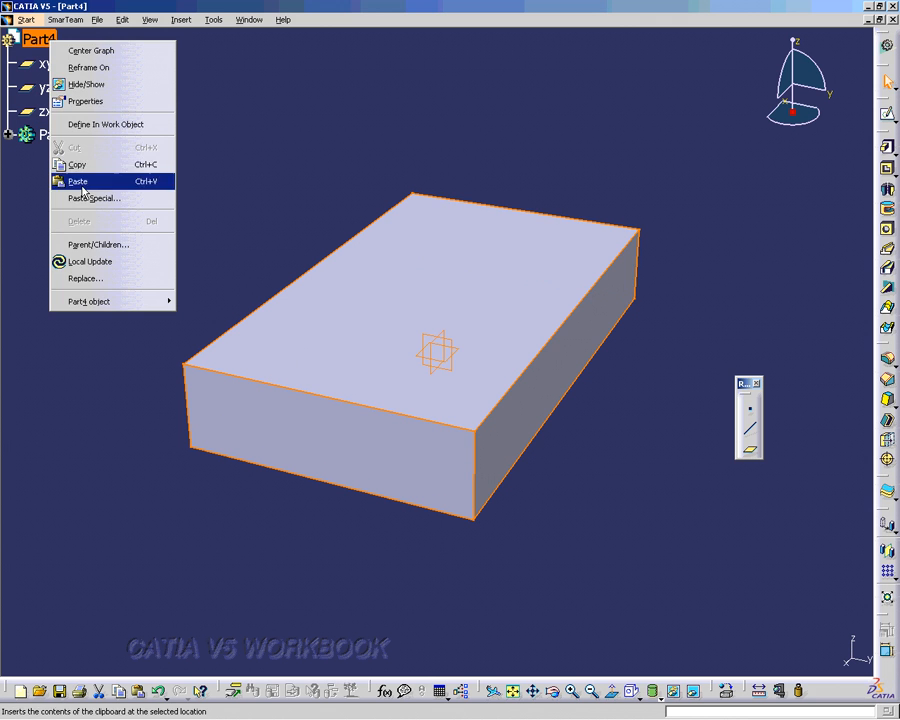
pyautogui.click(90, 101)
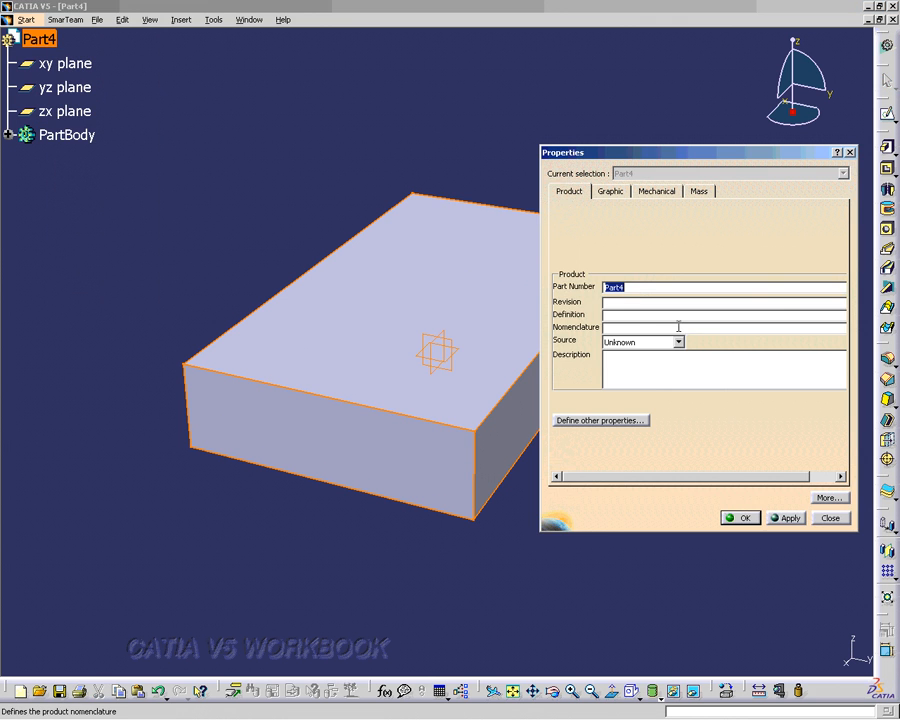
pyautogui.write('Stock1')
pyautogui.click(738, 518)
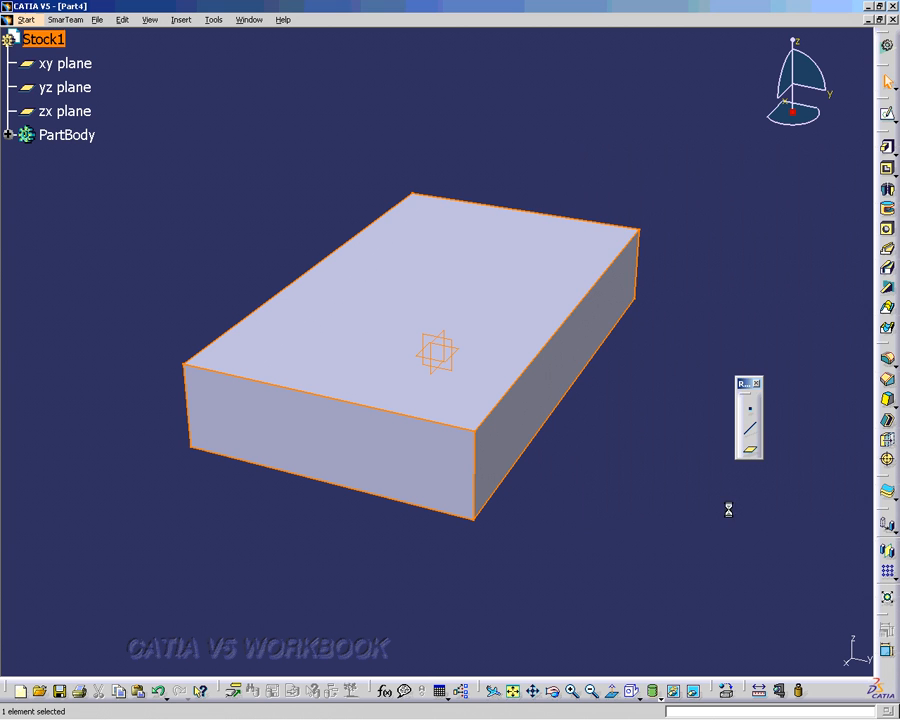
pyautogui.rightClick(72, 139)
pyautogui.click(104, 199)
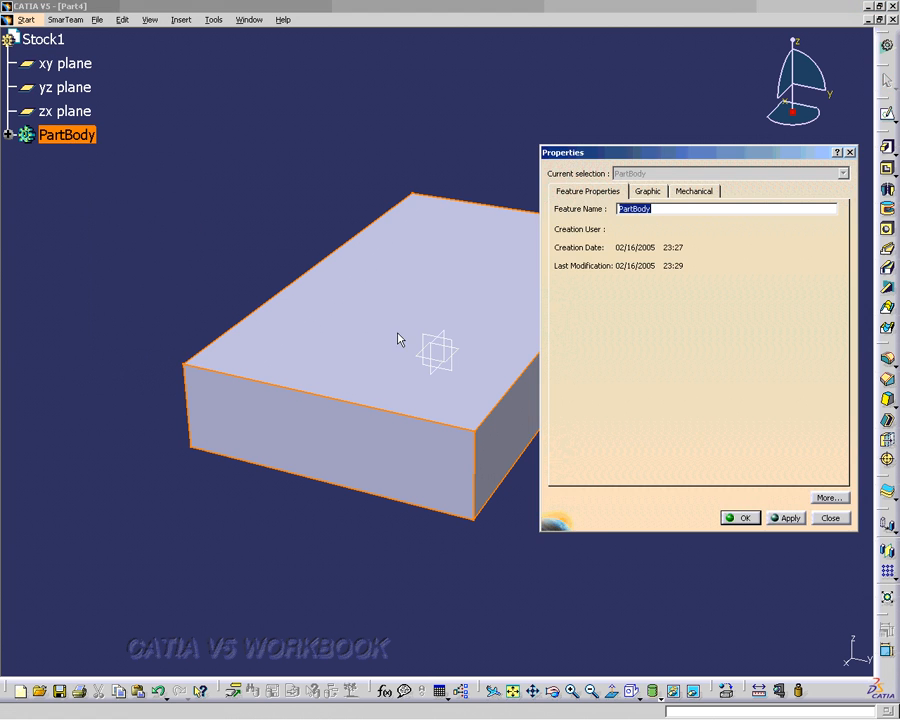
pyautogui.write('Stock1')
pyautogui.press('Return')
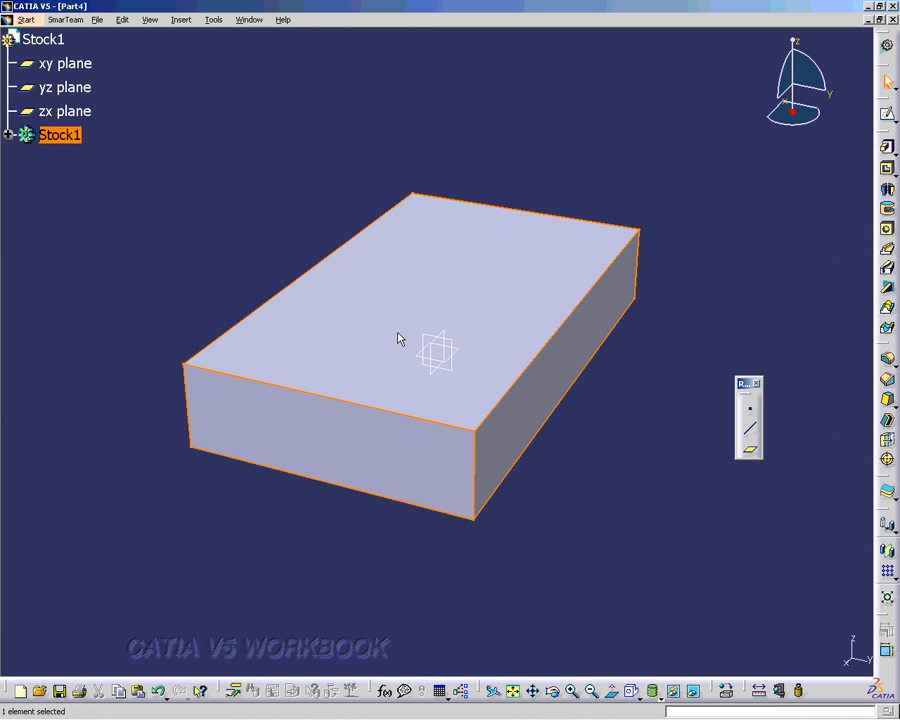
# Save the part as Stock1 in the ADVLesson5Redo folder and close it
pyautogui.click(97, 19)
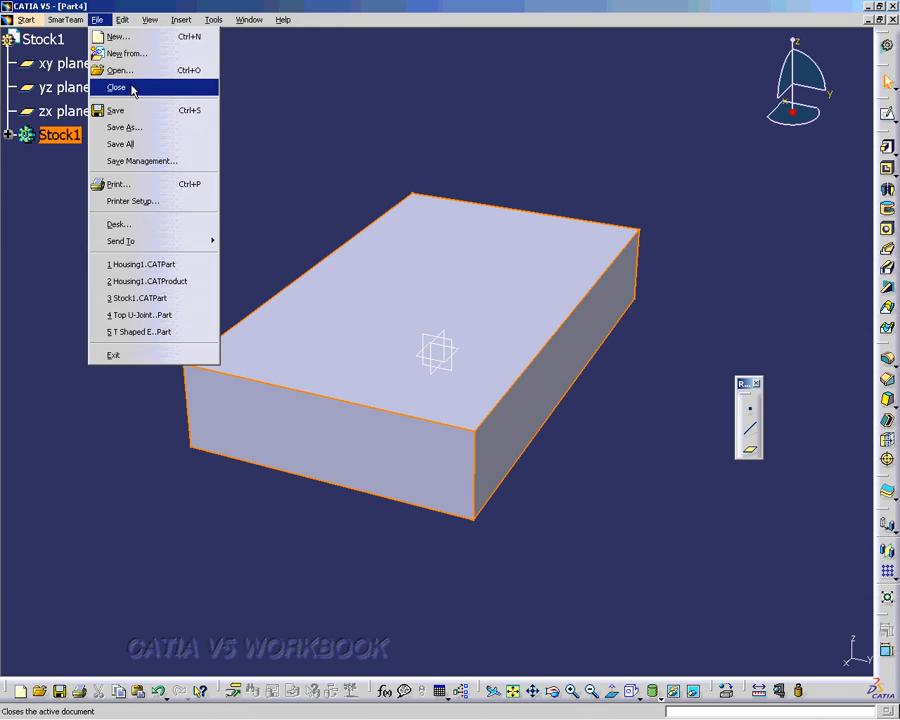
pyautogui.click(134, 131)
pyautogui.write('S')
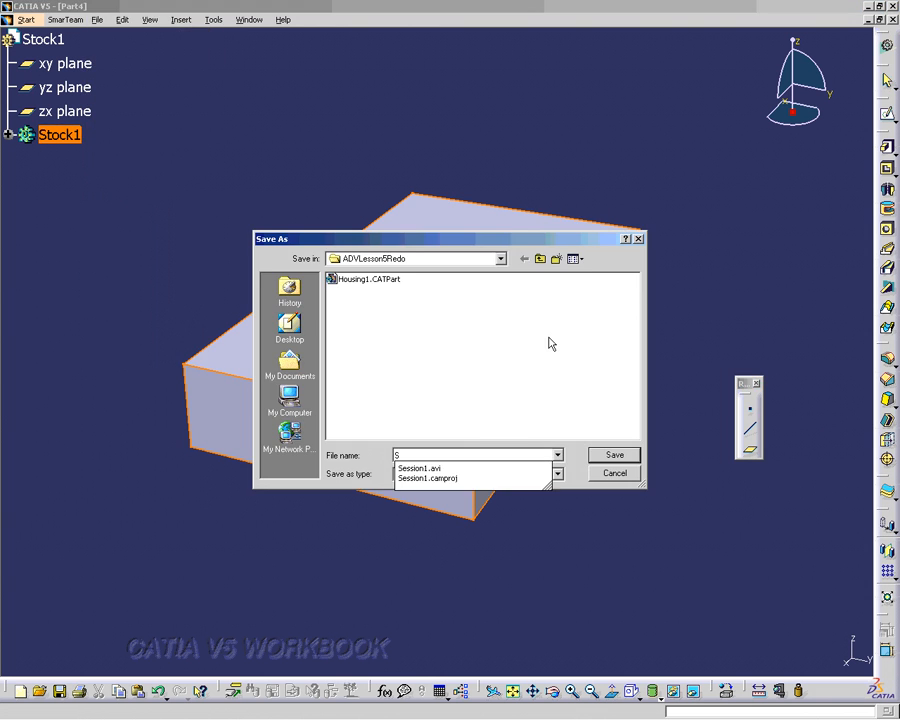
pyautogui.write('tock1')
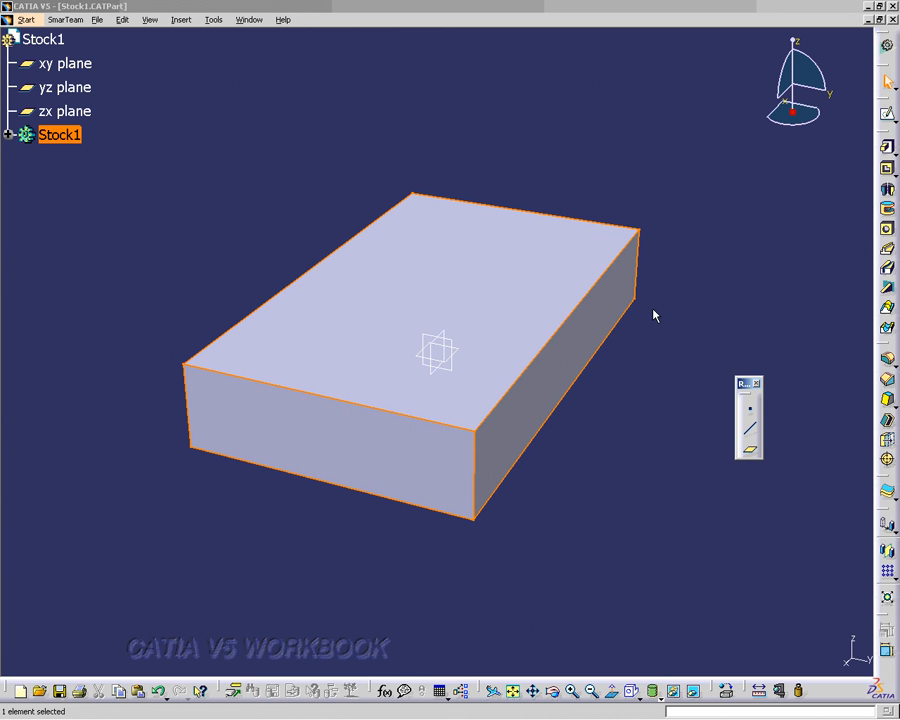
pyautogui.click(892, 20)
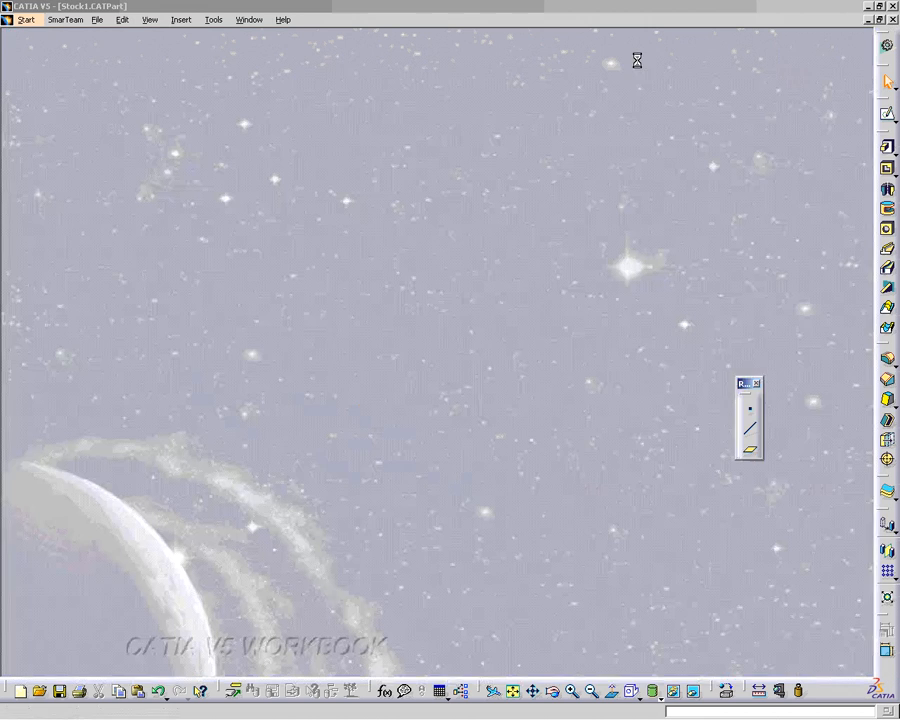
# Create a new, empty product document from the Infrastructure workbenches
pyautogui.click(14, 20)
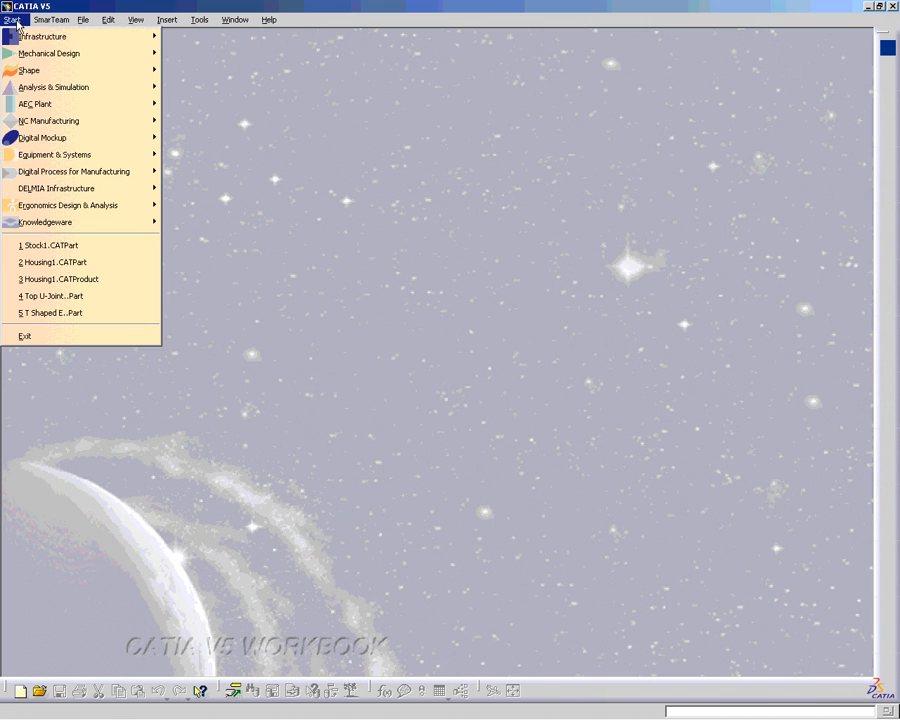
pyautogui.moveTo(31, 40)
pyautogui.click(200, 34)
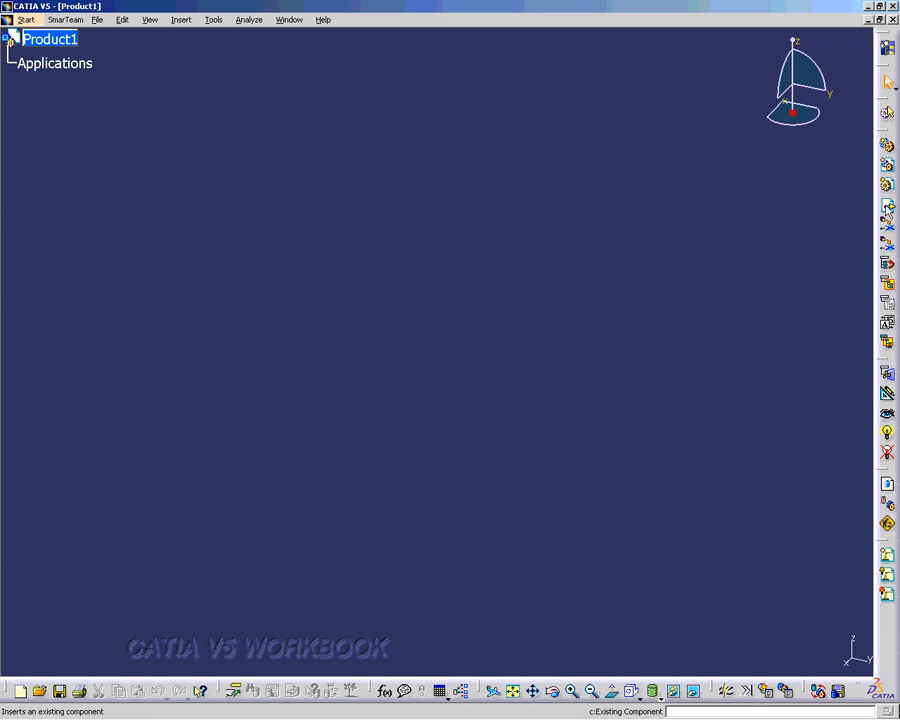
# Insert the existing parts Housing1.CATPart and Stock1.CATPart as components of Product1
pyautogui.click(886, 204)
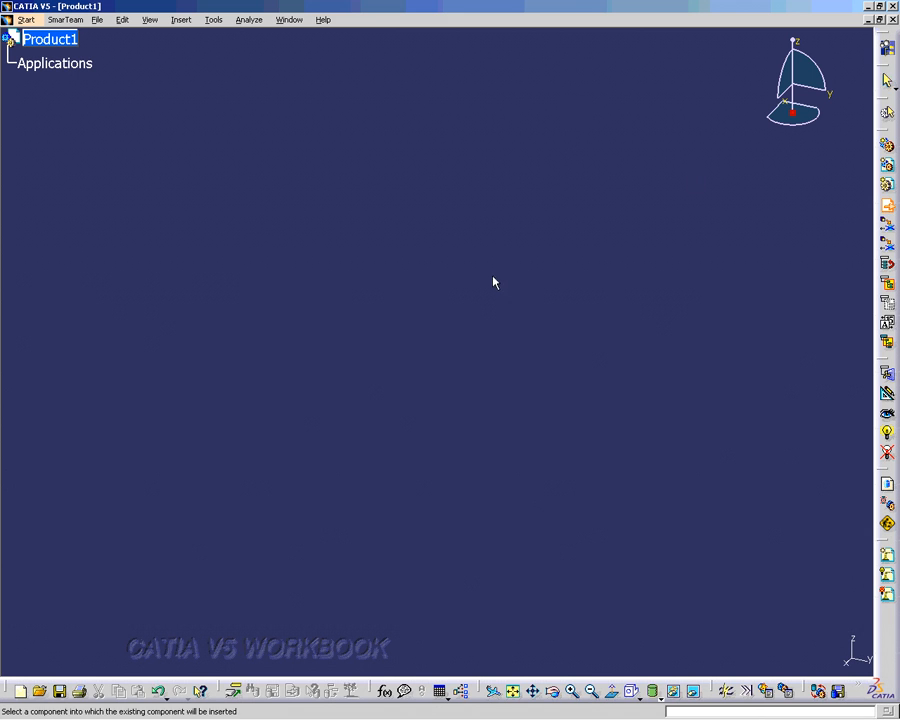
pyautogui.click(66, 40)
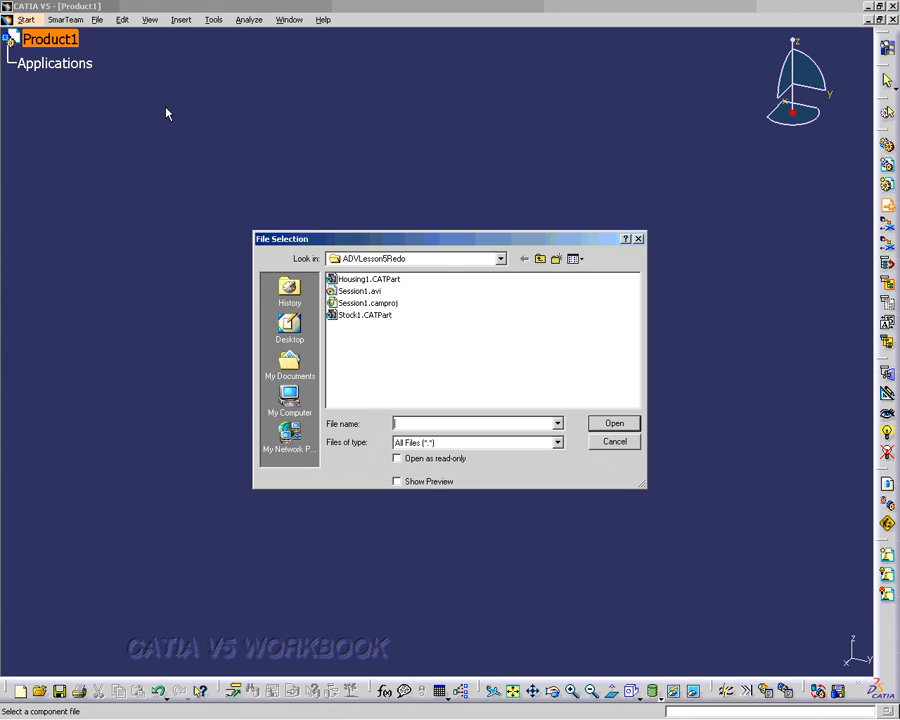
pyautogui.click(364, 315)
pyautogui.keyDown('ctrl'); pyautogui.click(368, 279); pyautogui.keyUp('ctrl')
pyautogui.press('Return')
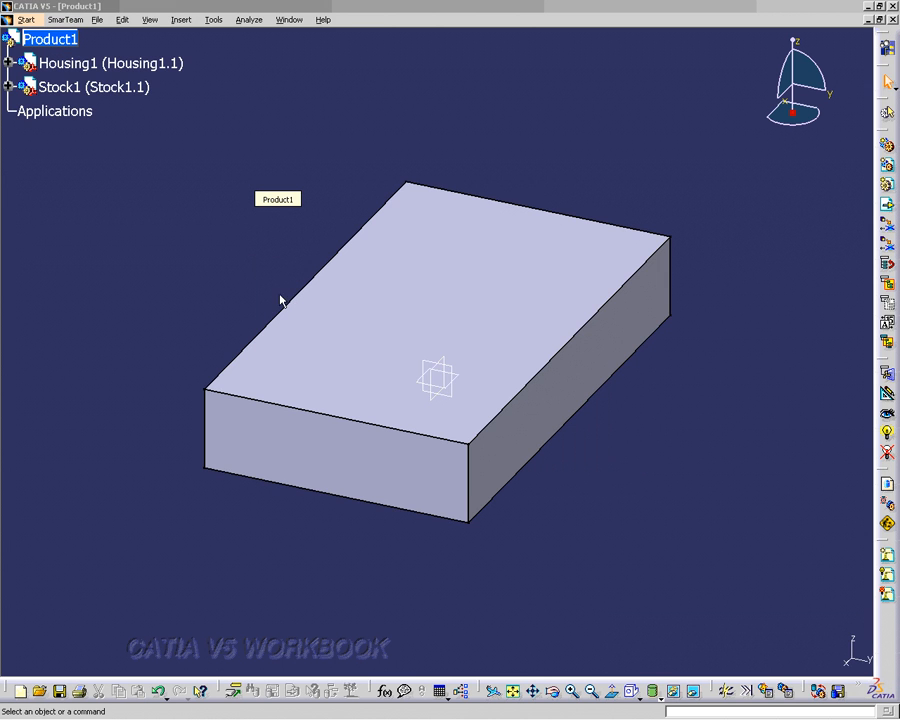
# Expand the Housing1 and Stock1 components in the specification tree down to their planes and bodies
pyautogui.click(8, 87)
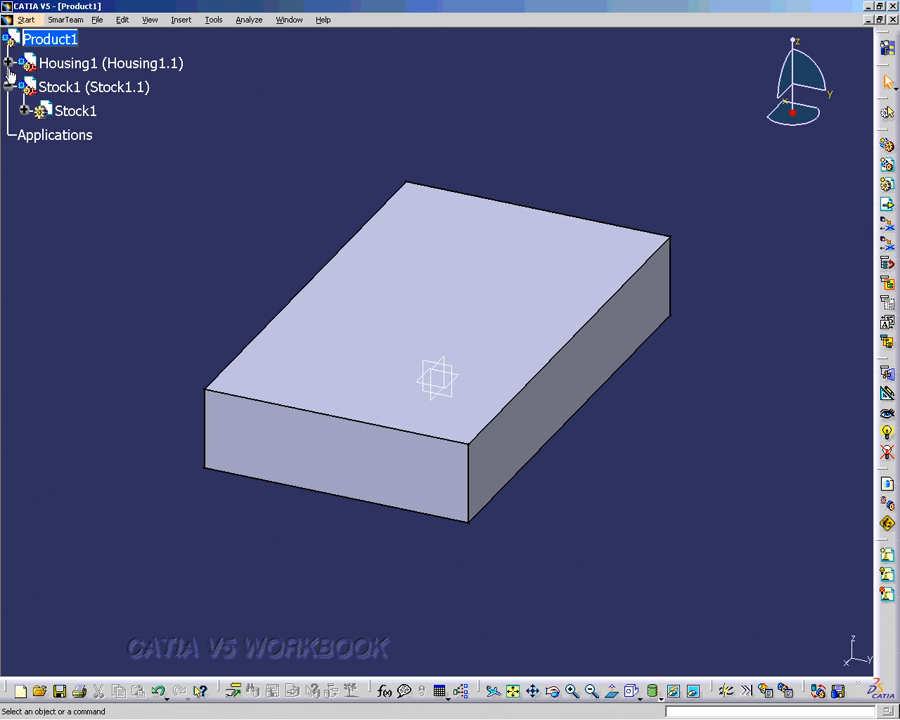
pyautogui.click(8, 63)
pyautogui.click(24, 87)
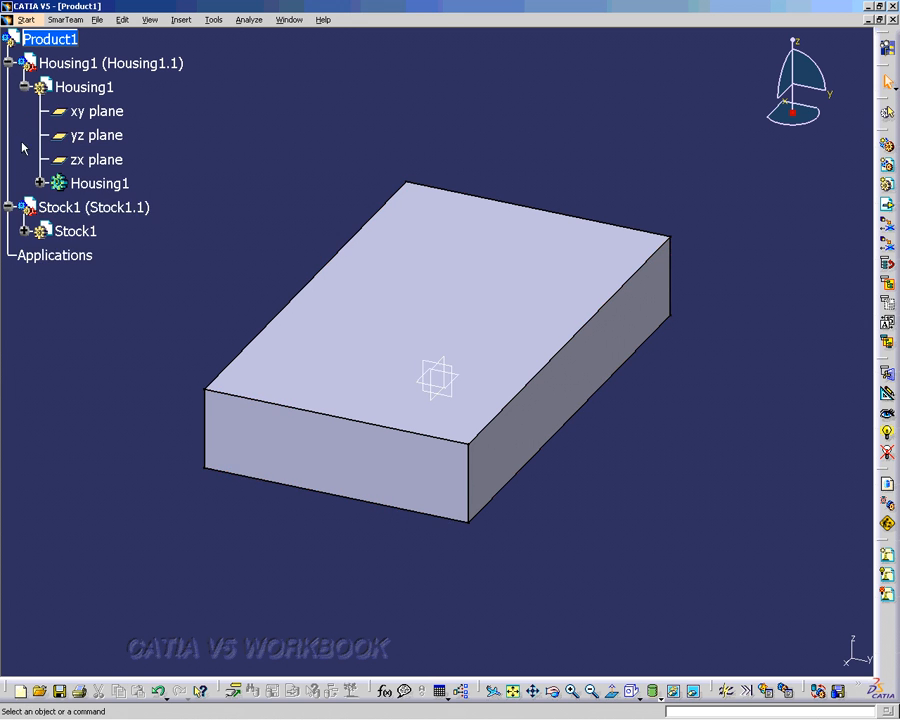
pyautogui.click(24, 231)
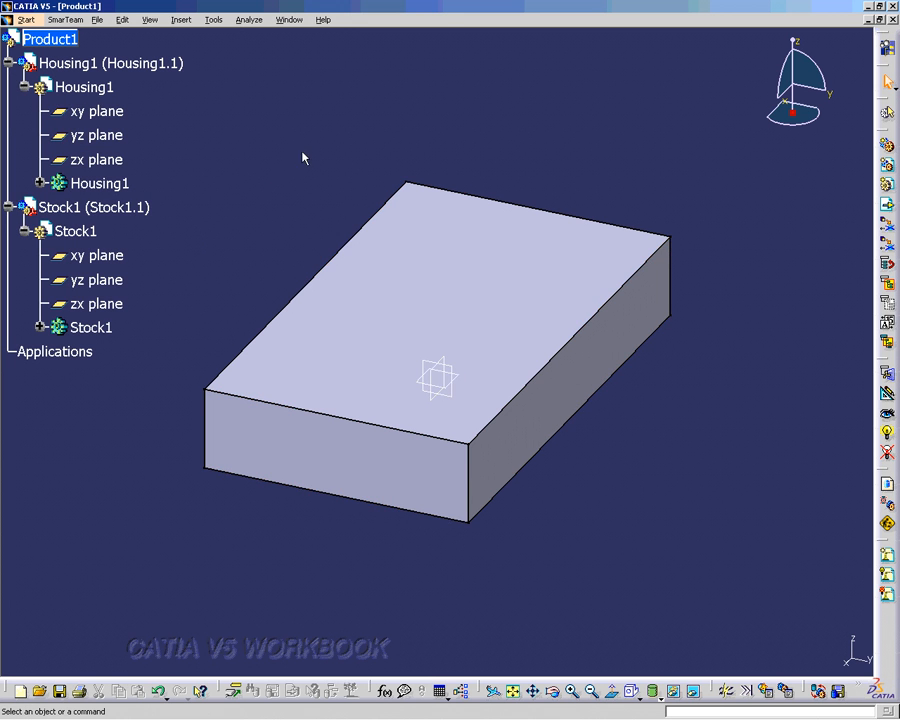
# Hide the Stock1 component temporarily to view the Housing1 part inside it, and show it again
pyautogui.click(104, 210)
pyautogui.rightClick(104, 212)
pyautogui.click(142, 250)
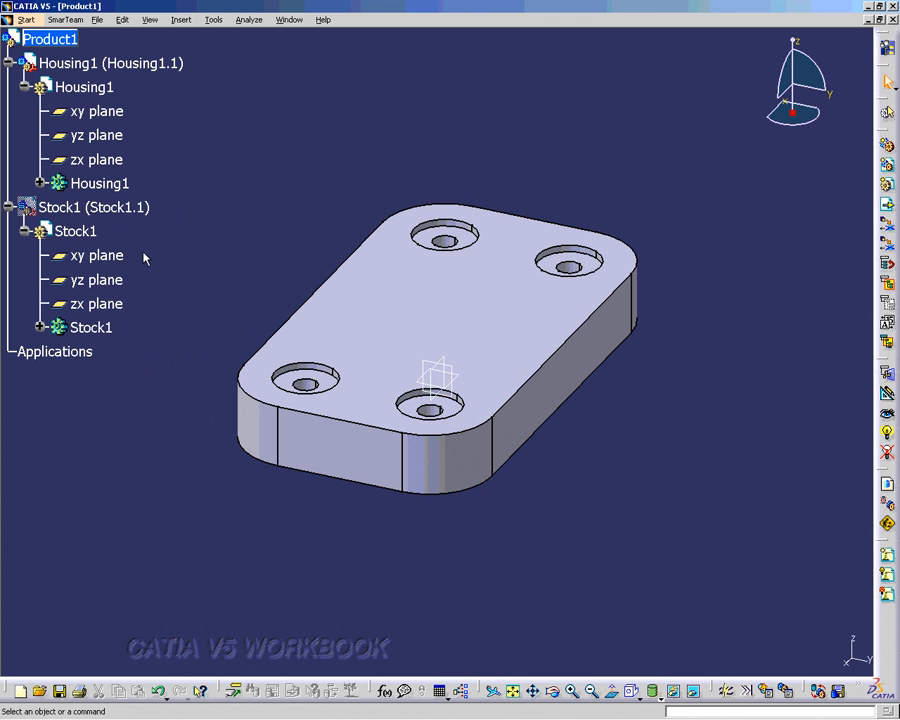
pyautogui.rightClick(112, 206)
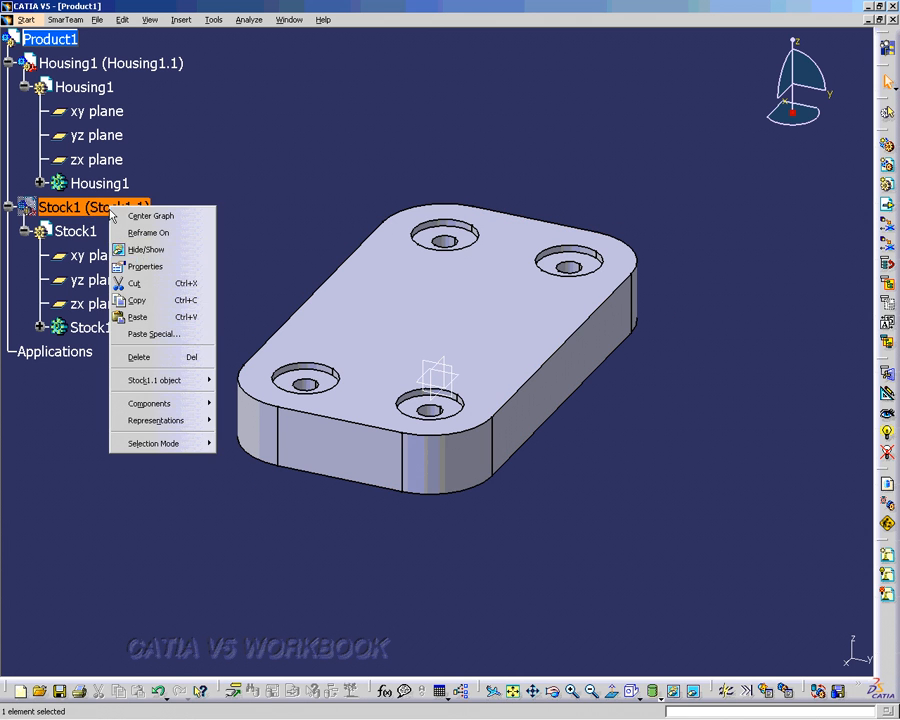
pyautogui.click(150, 252)
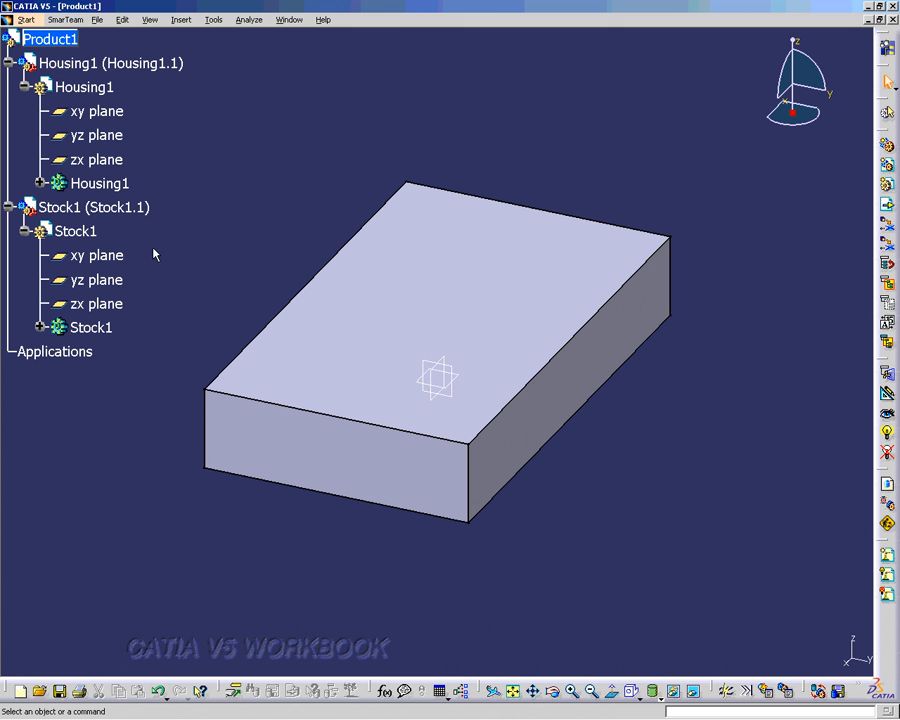
# Set the part number of the top-level product to Housing.1 in its properties
pyautogui.rightClick(48, 40)
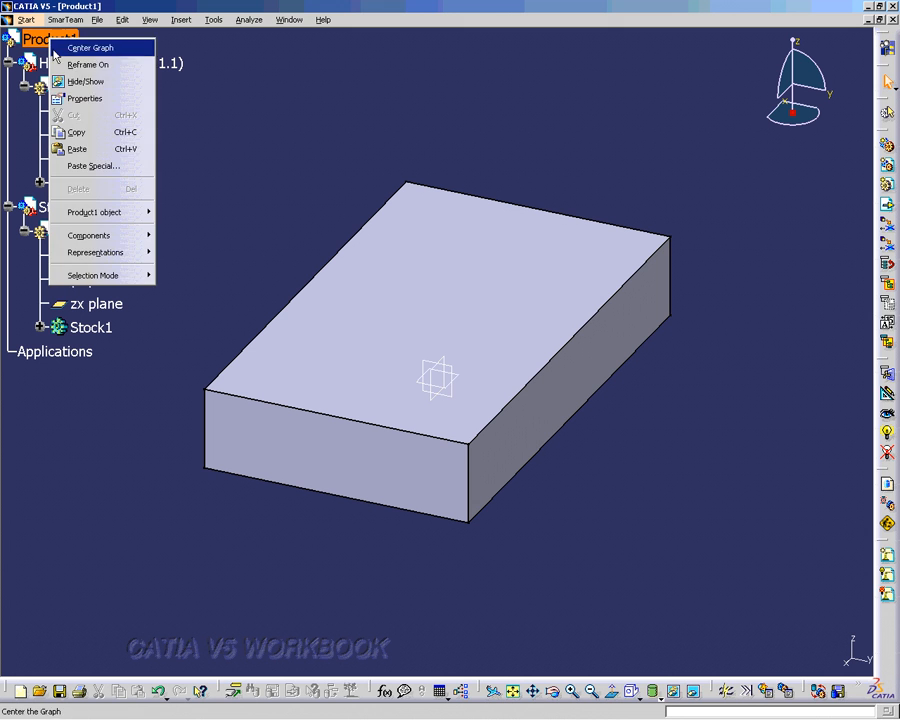
pyautogui.click(83, 99)
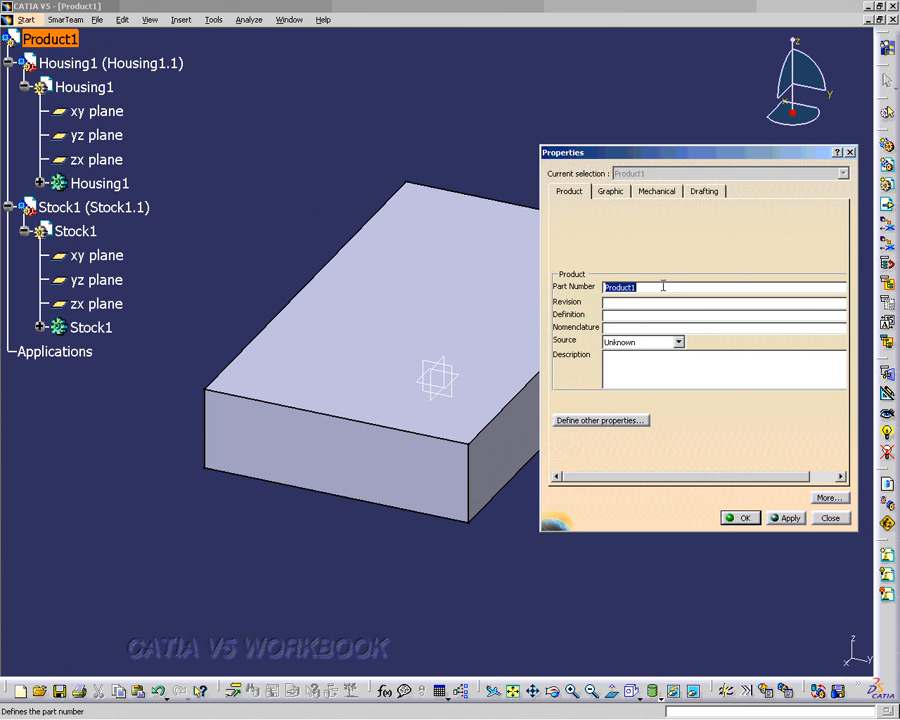
pyautogui.write('Housing.1')
pyautogui.press('Return')
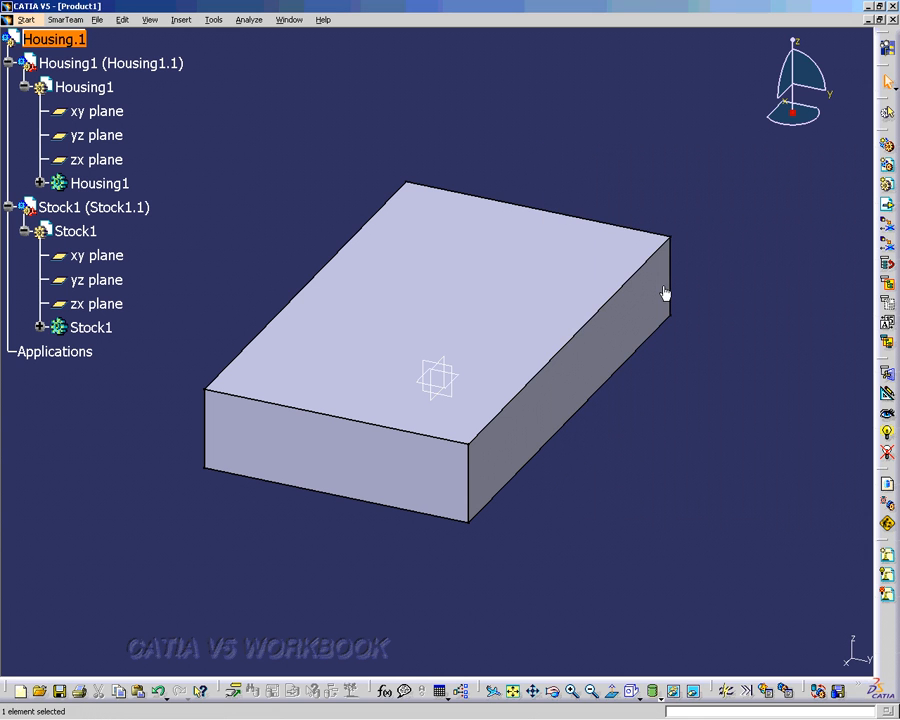
pyautogui.click(637, 181)
# Save the product as Housing.1.CATProduct in the ADVLesson5Redo folder
pyautogui.click(100, 20)
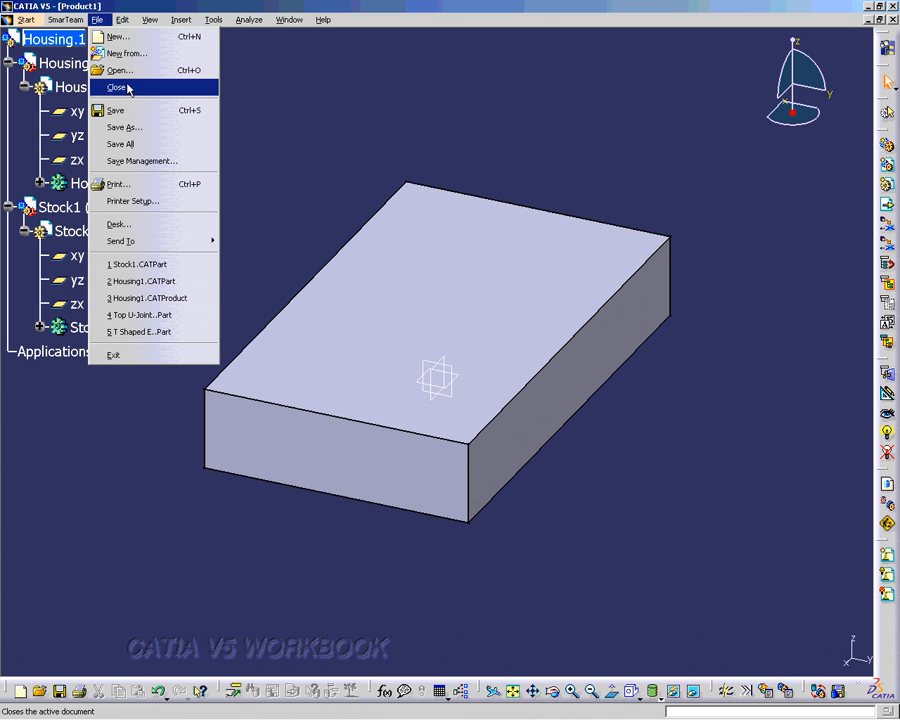
pyautogui.click(66, 39)
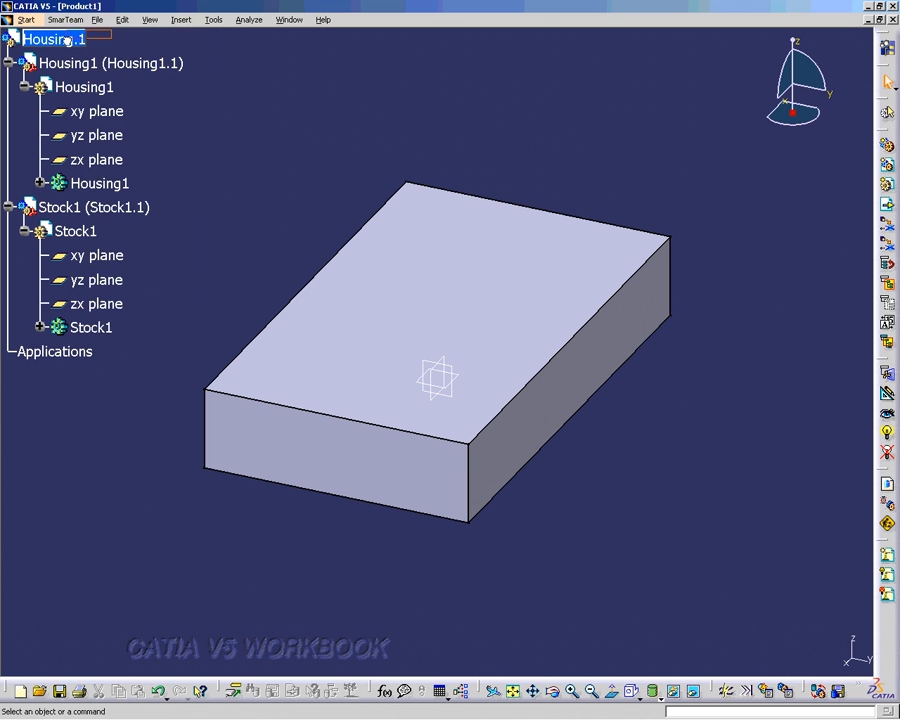
pyautogui.click(100, 20)
pyautogui.click(140, 128)
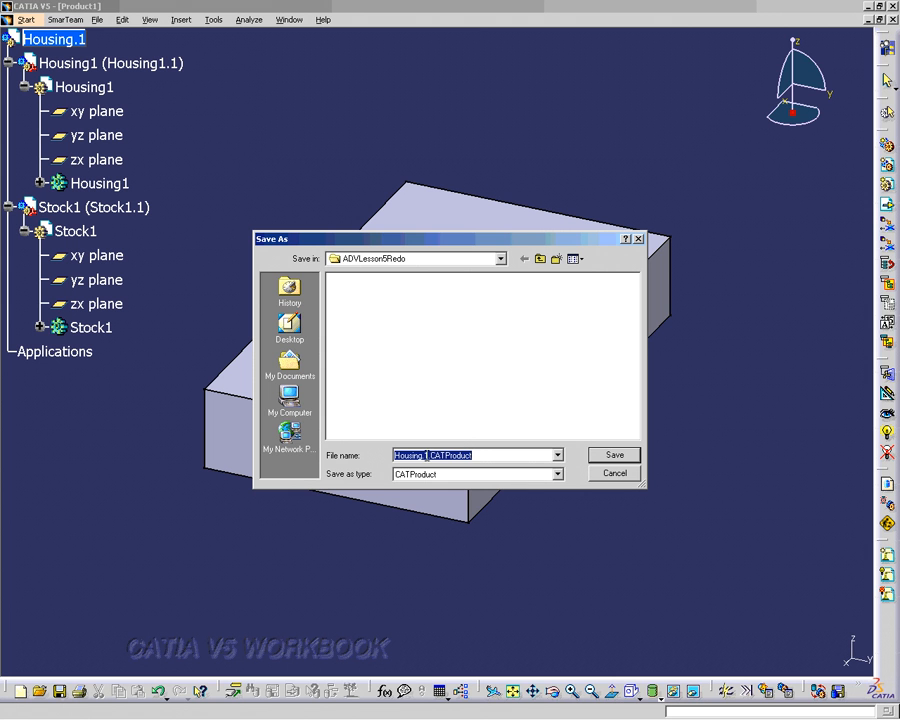
pyautogui.click(464, 451)
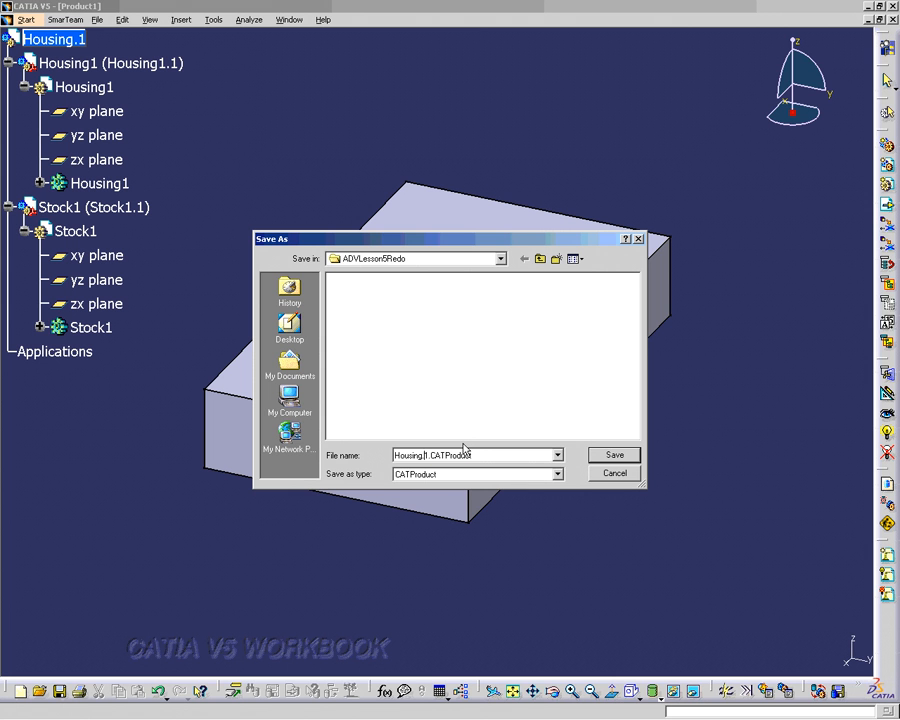
pyautogui.press('BackSpace')
pyautogui.click(596, 457)
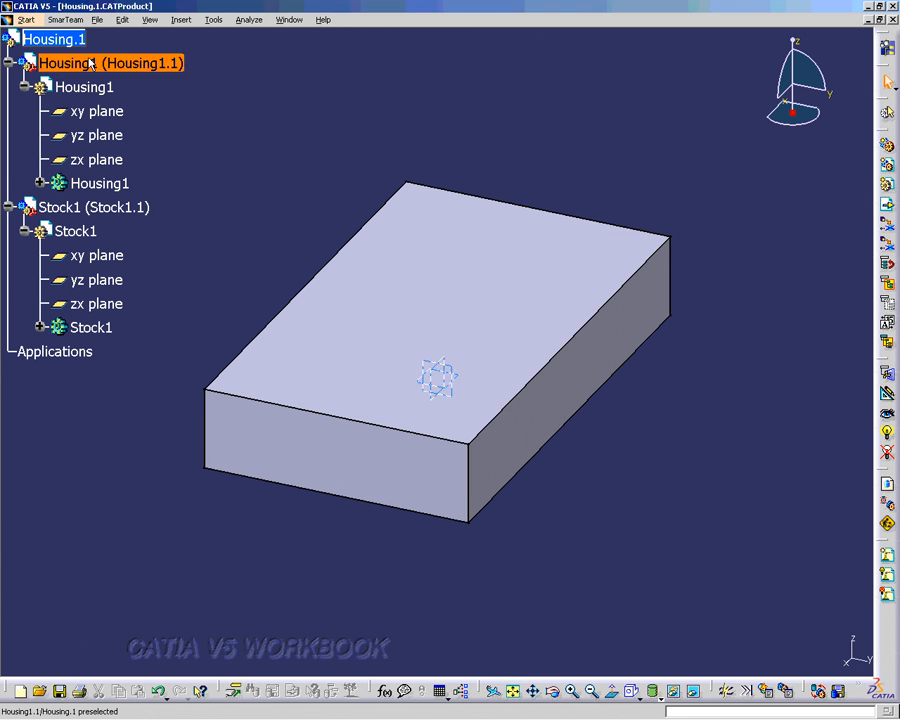
# Switch the Housing.1 product to the Prismatic Machining workbench from the NC Manufacturing group
pyautogui.click(27, 20)
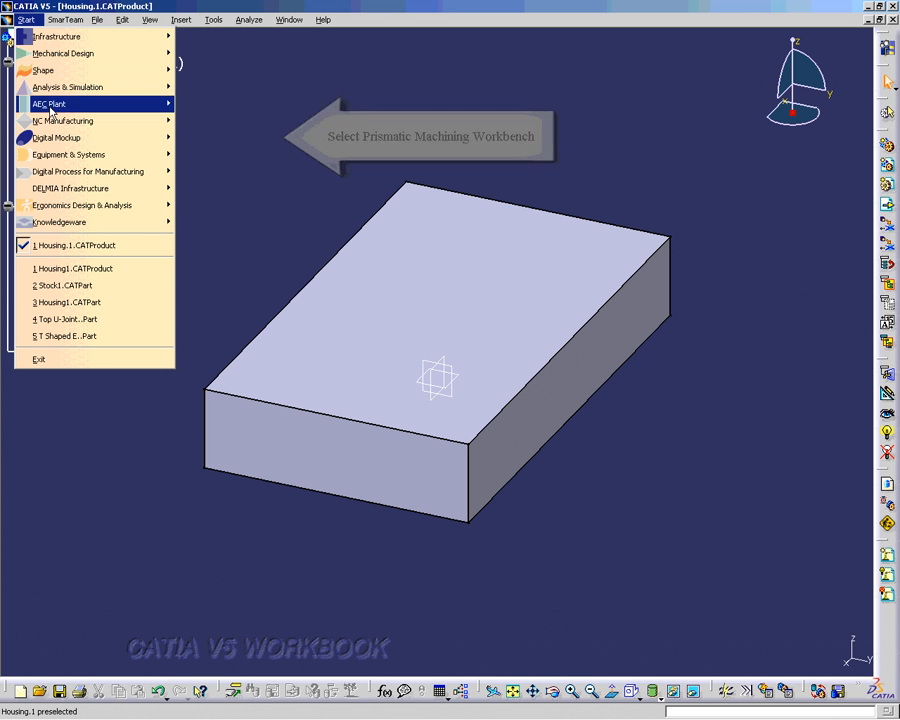
pyautogui.moveTo(60, 120)
pyautogui.click(226, 138)
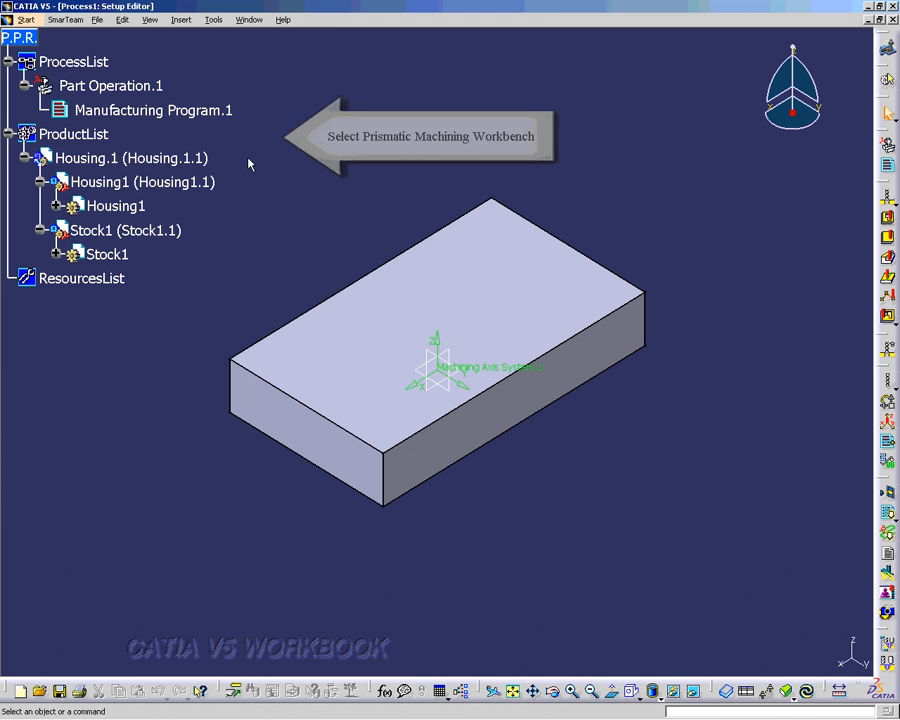
pyautogui.click(110, 110)
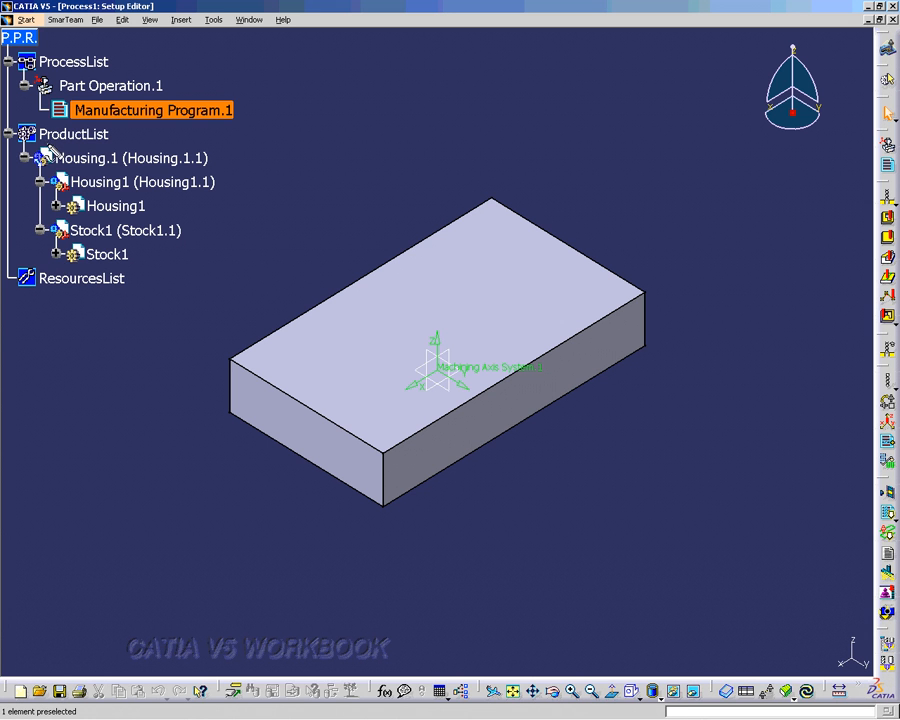
pyautogui.moveTo(45, 141)
pyautogui.mouseDown()
pyautogui.moveTo(101, 144)
pyautogui.moveTo(130, 124)
pyautogui.moveTo(222, 119)
pyautogui.mouseUp()
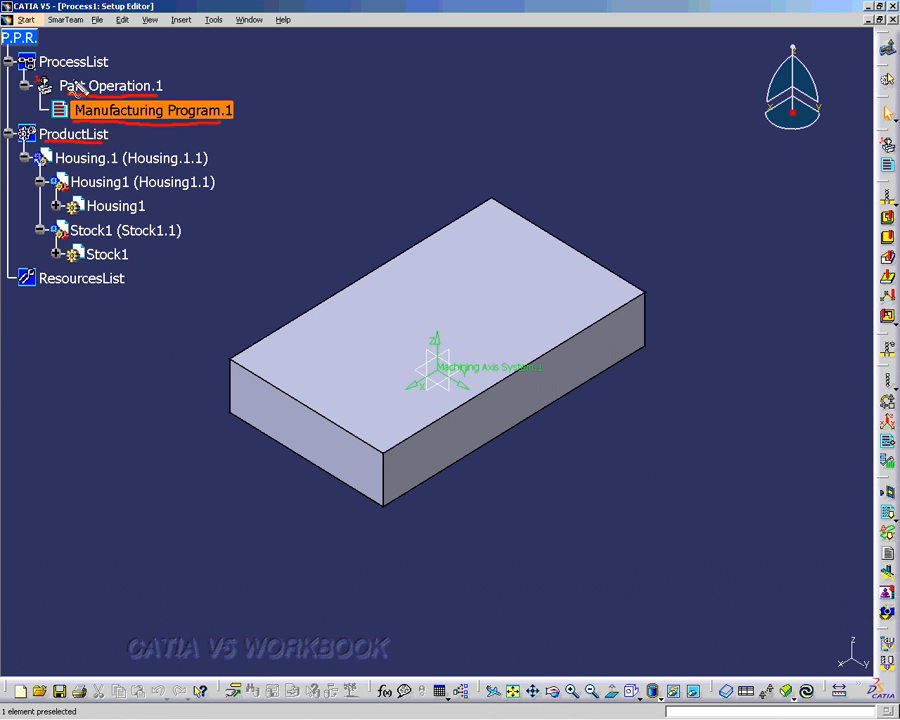
pyautogui.moveTo(46, 69); pyautogui.dragTo(118, 76)
pyautogui.press('Escape')
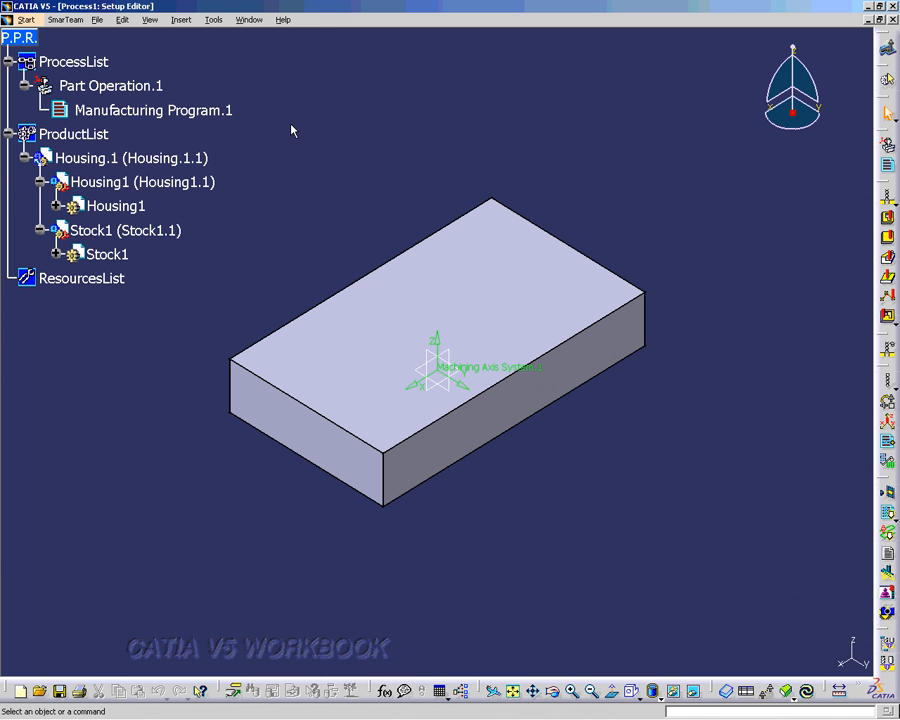
# Check the Parameters and Measure units in the options for length, linear feed rate, angular feed rate and linear spindle speed
pyautogui.click(213, 19)
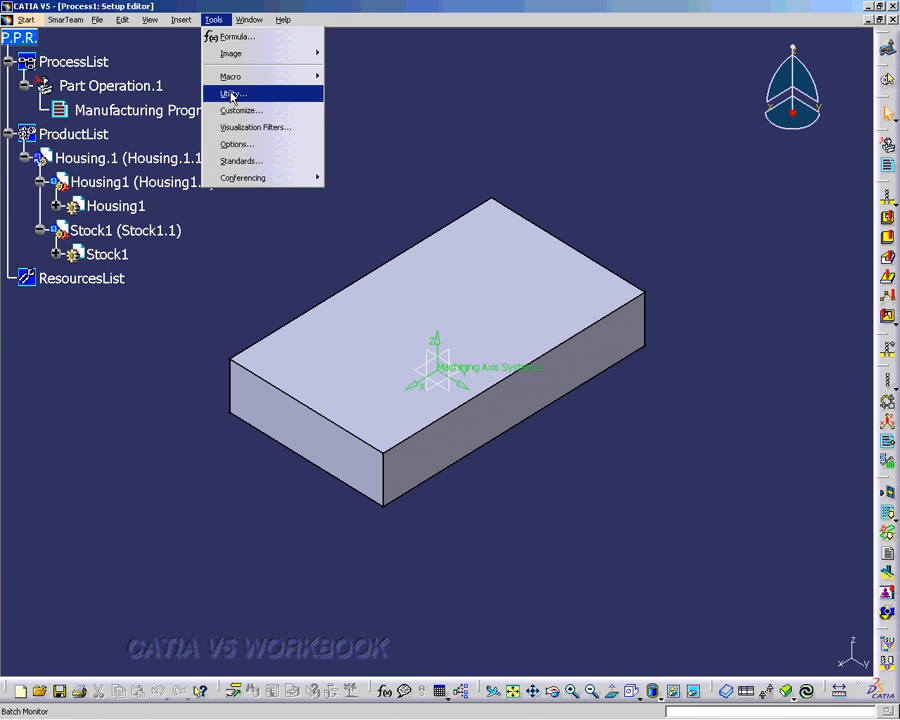
pyautogui.click(237, 144)
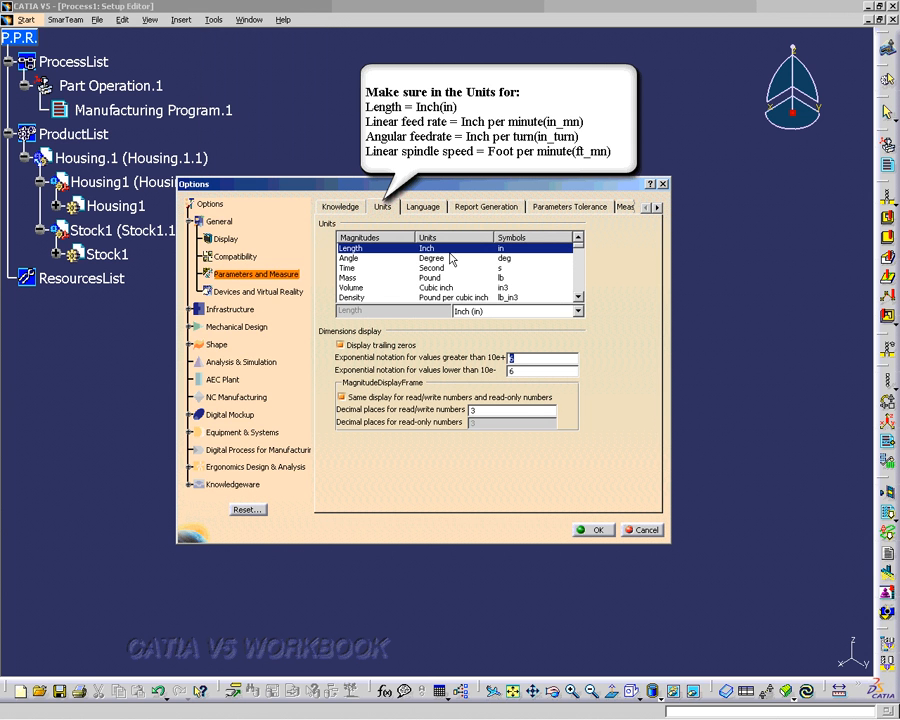
pyautogui.click(582, 283)
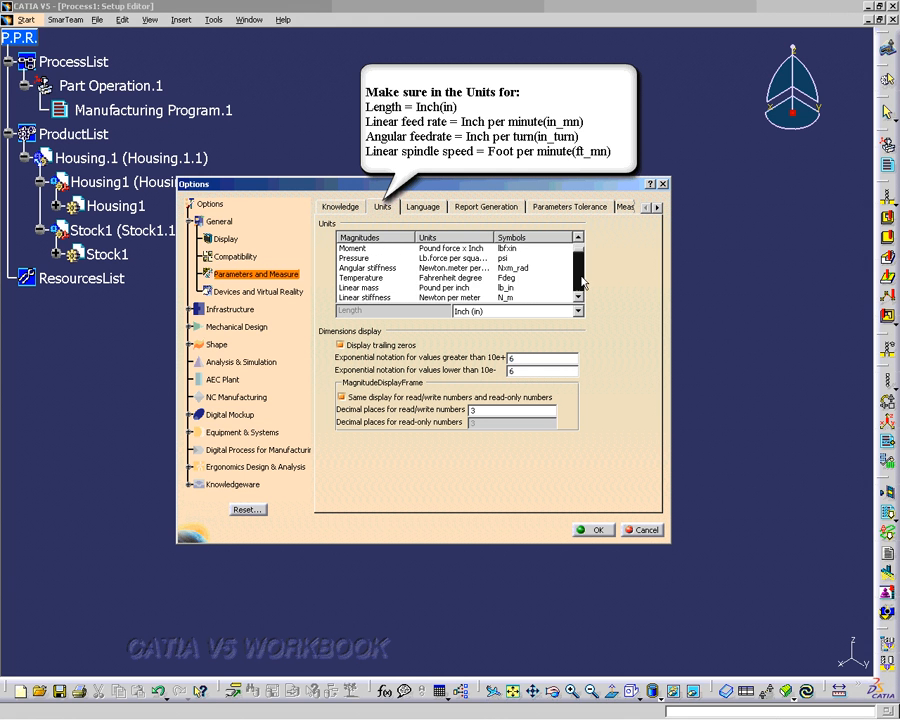
pyautogui.click(582, 283)
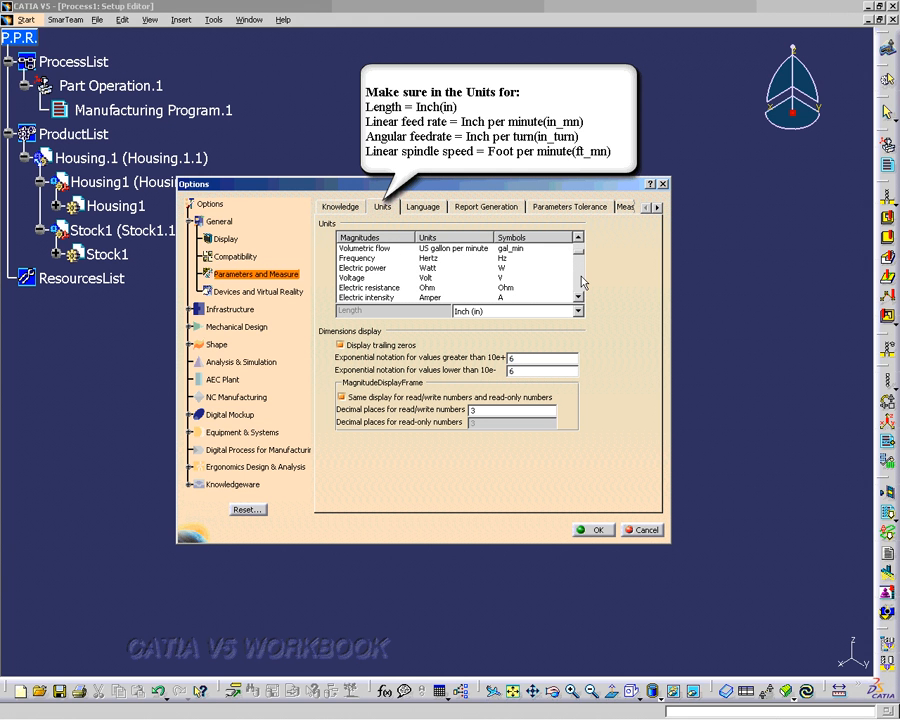
pyautogui.click(582, 283)
pyautogui.click(582, 283)
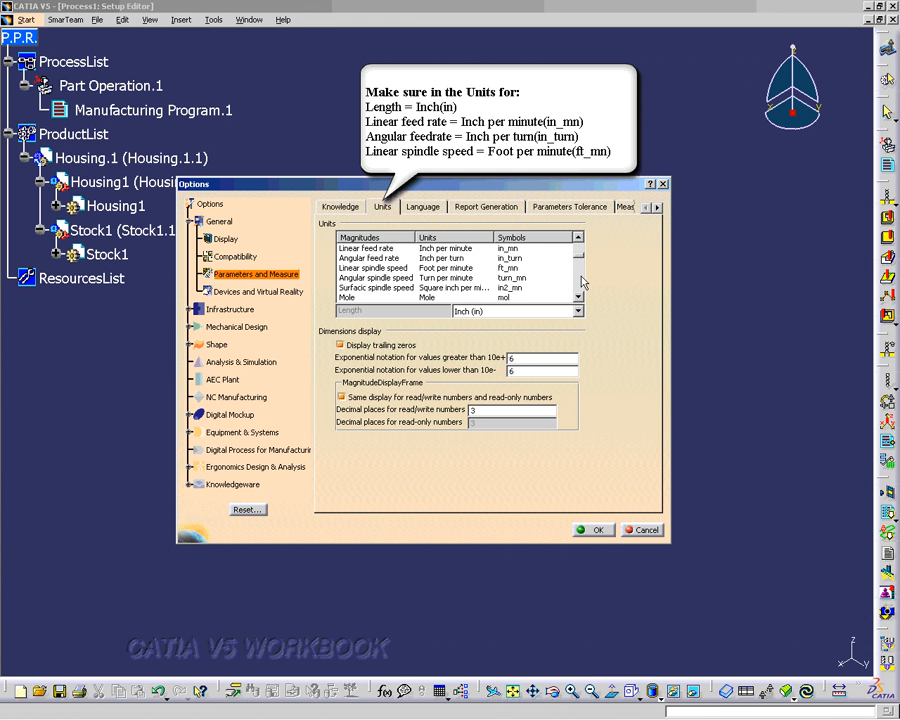
pyautogui.click(352, 247)
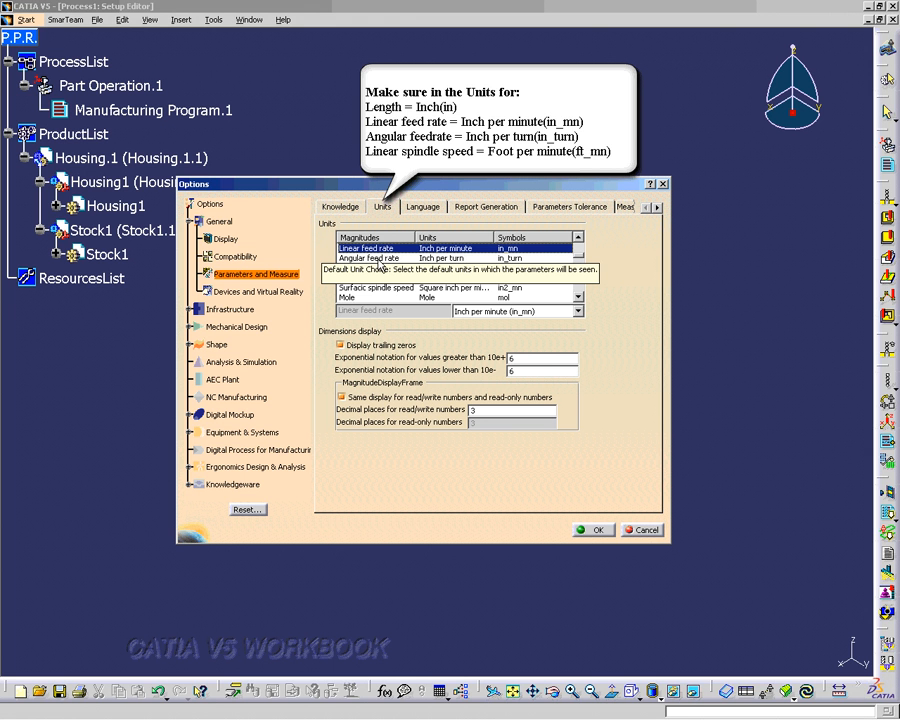
pyautogui.click(379, 260)
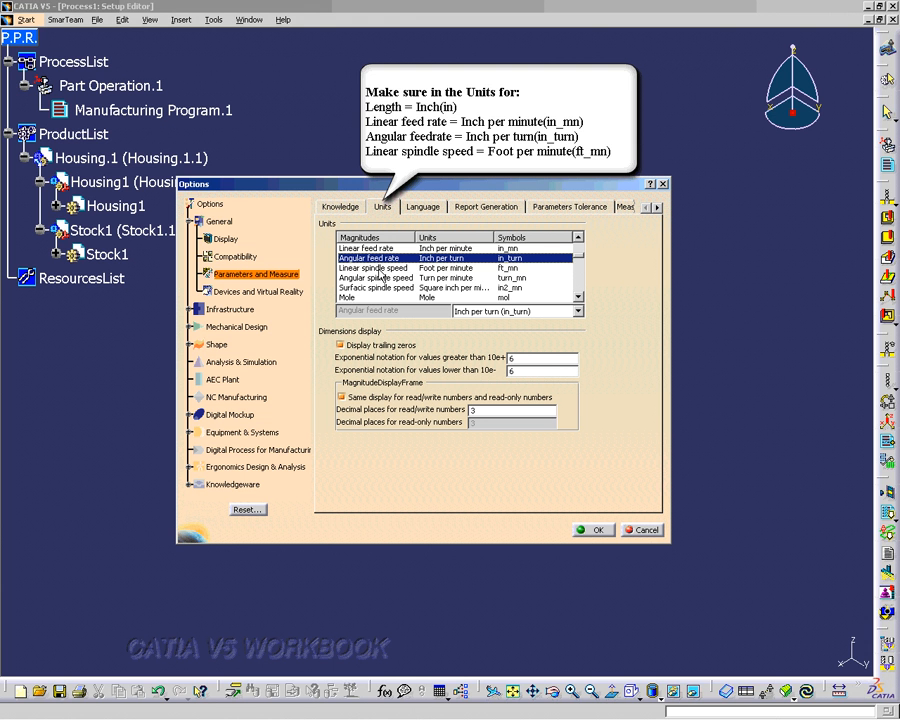
pyautogui.click(379, 268)
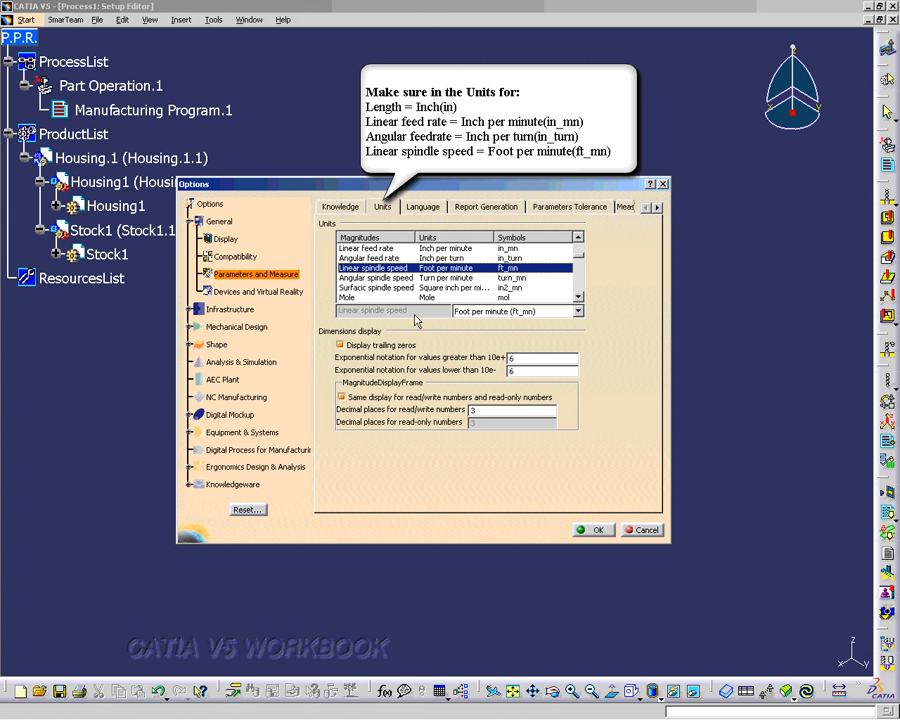
pyautogui.click(596, 530)
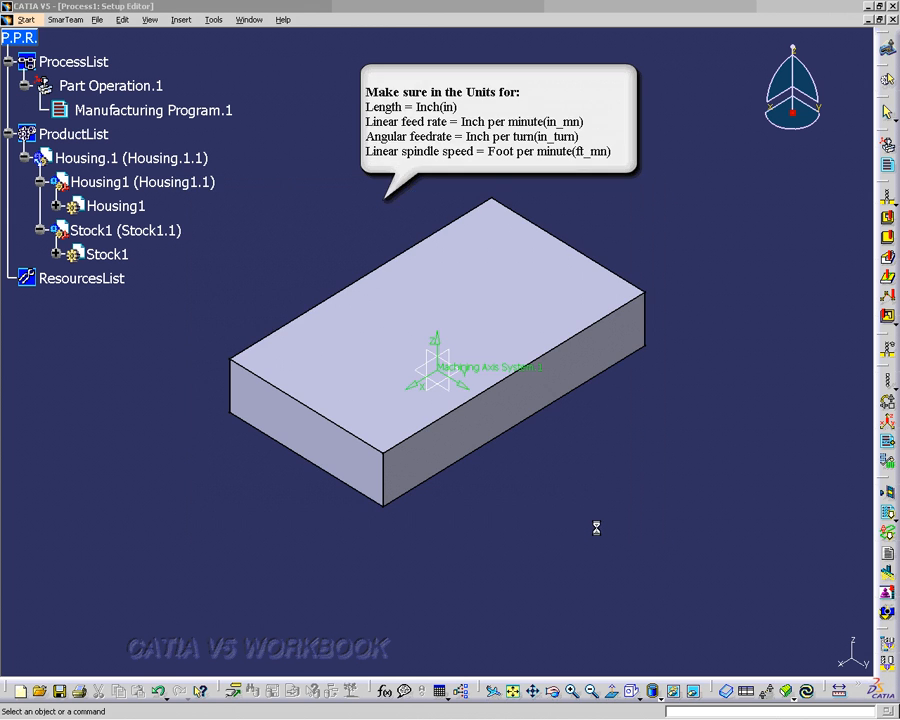